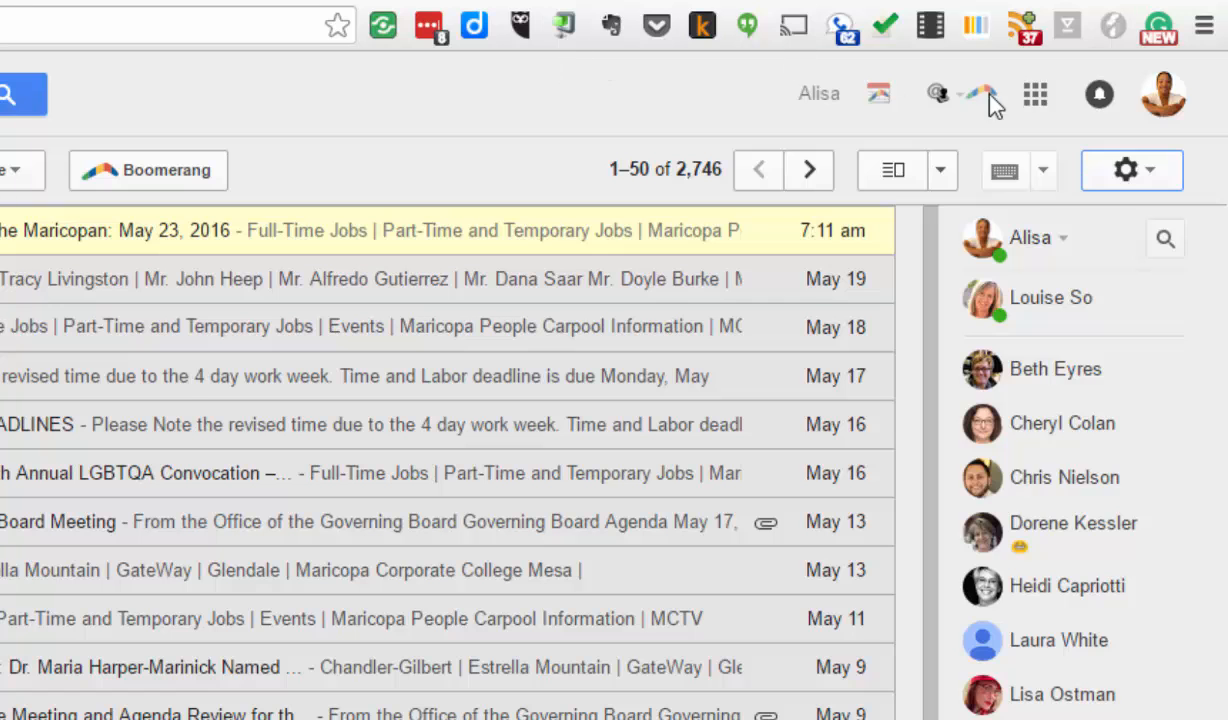
- Open Google Drive from Gmail's apps grid to list My Drive's folders and files
{"action": "left_click", "coordinate": [1038, 100]}
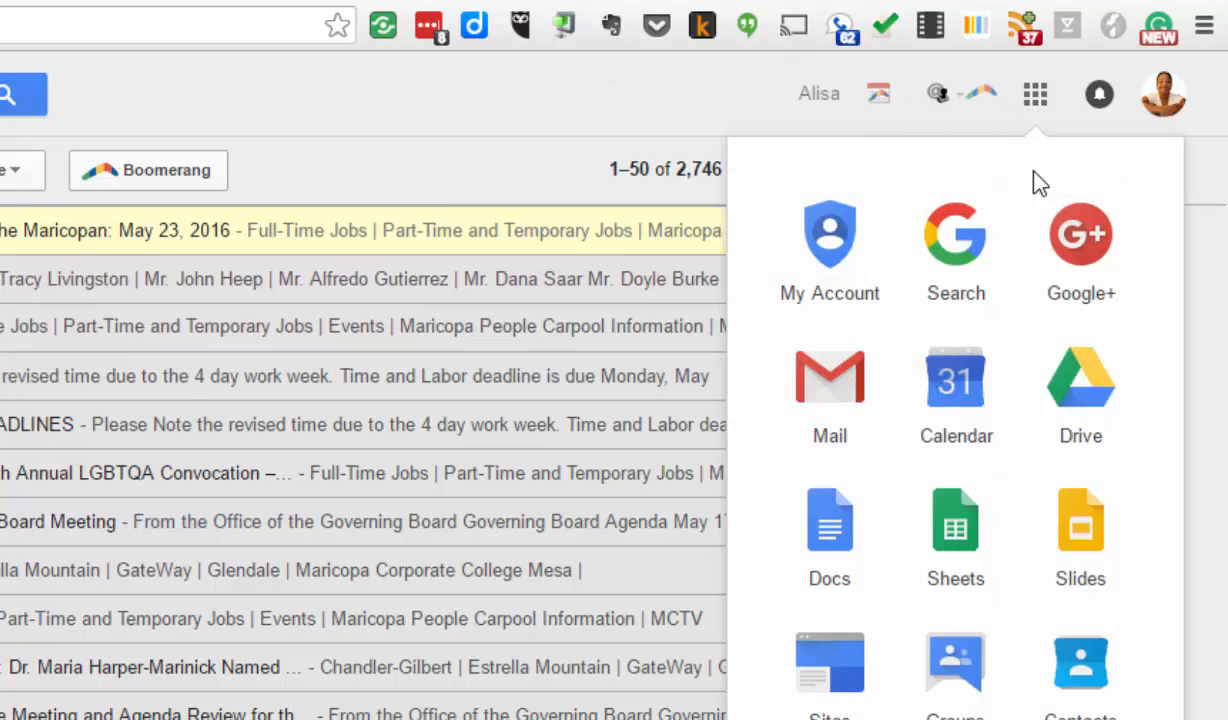
{"action": "left_click", "coordinate": [1066, 386]}
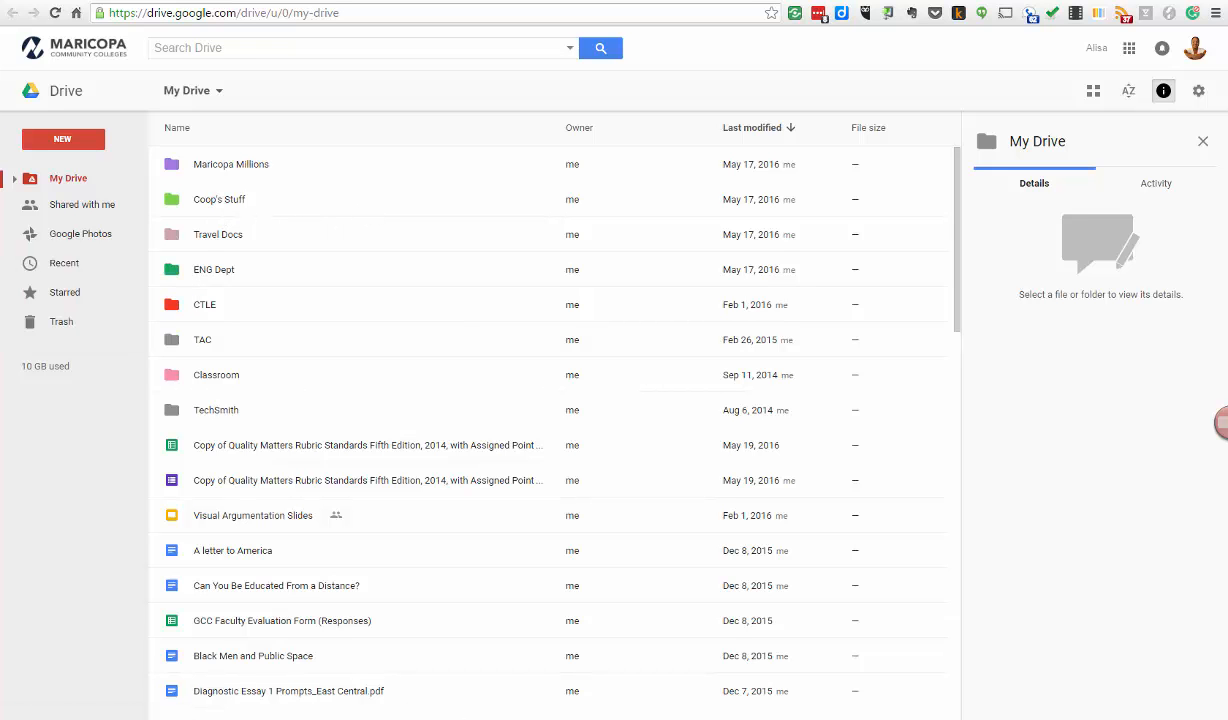
- Look over the local Documents folder in File Explorer, then return to Chrome
{"action": "key", "text": "alt+Tab"}
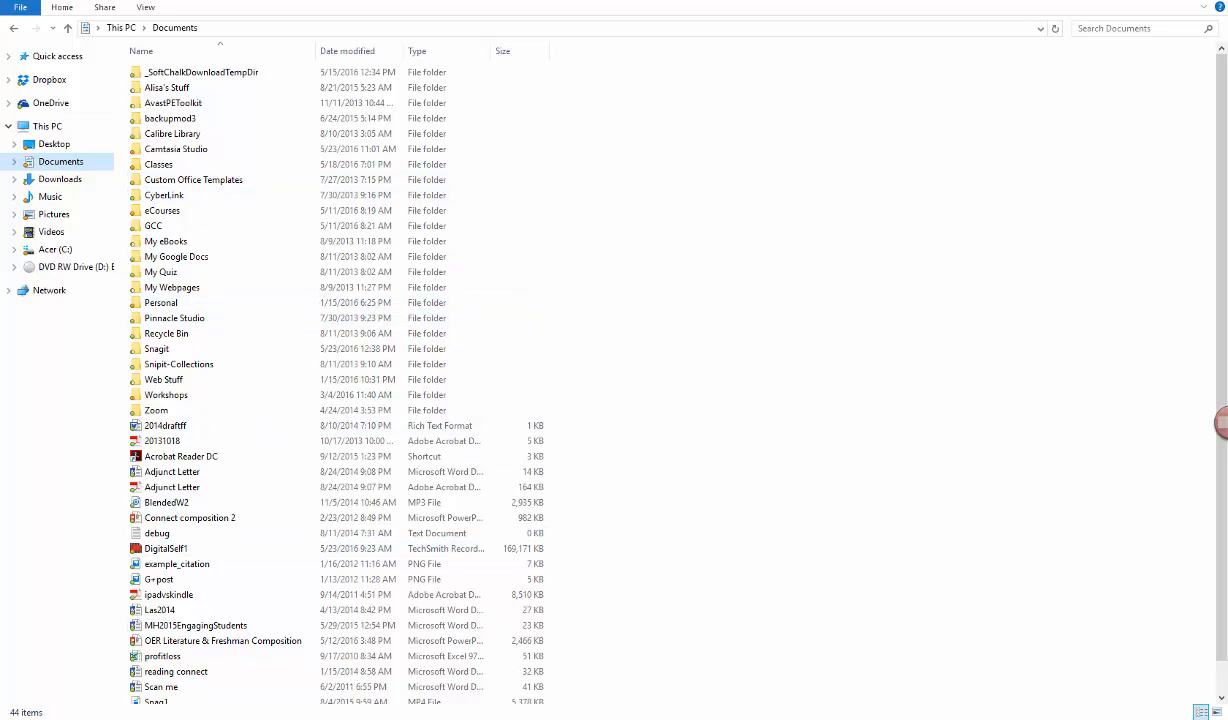
{"action": "key", "text": "alt+Tab"}
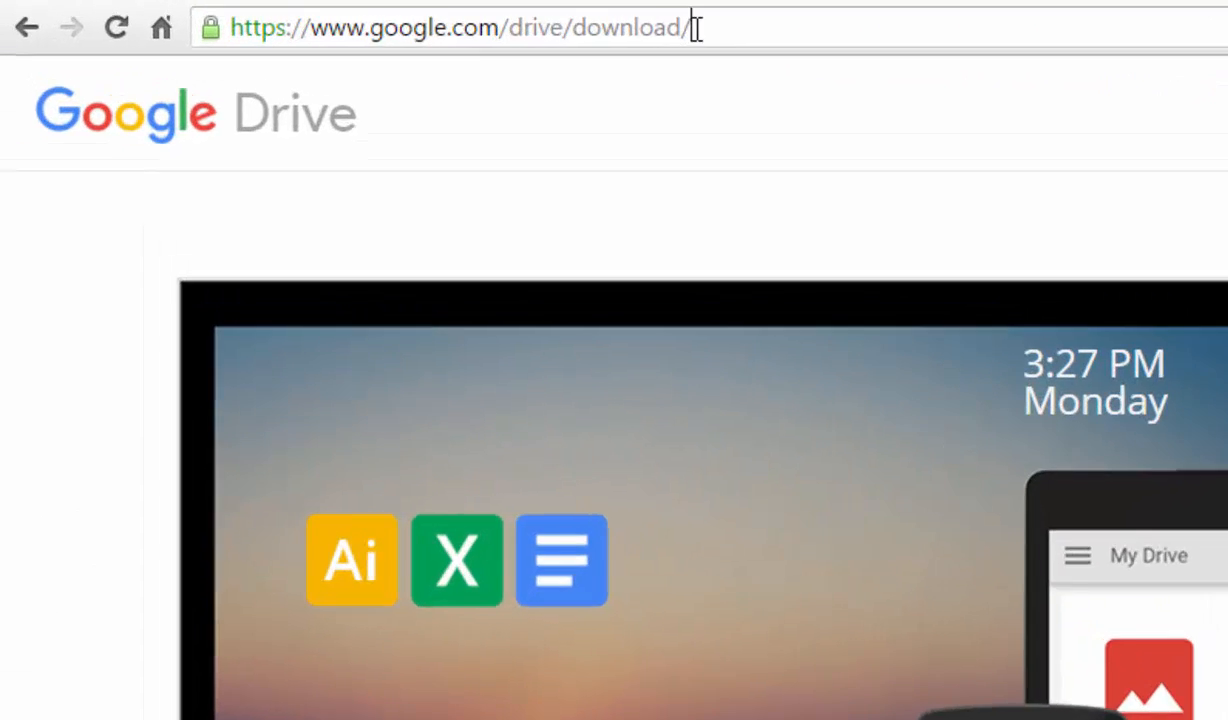
- Download Drive for PC from google.com/drive/download and install it after accepting the terms
{"action": "left_click", "coordinate": [329, 13]}
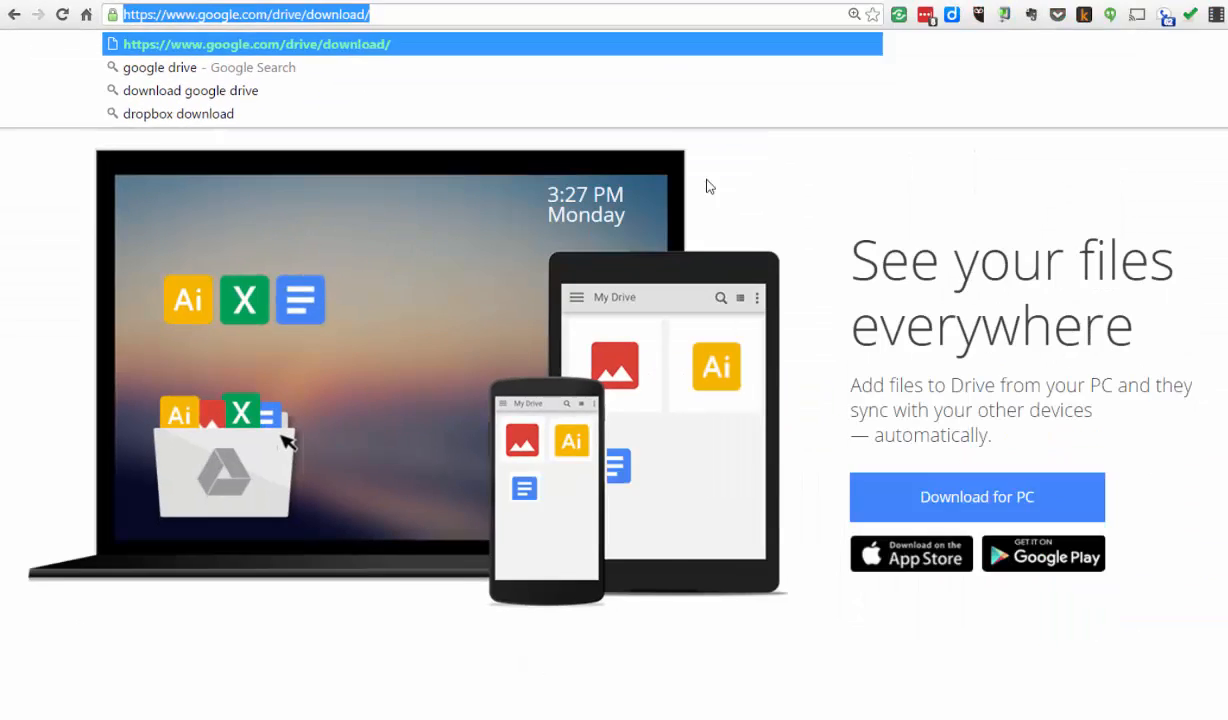
{"action": "left_click", "coordinate": [652, 149]}
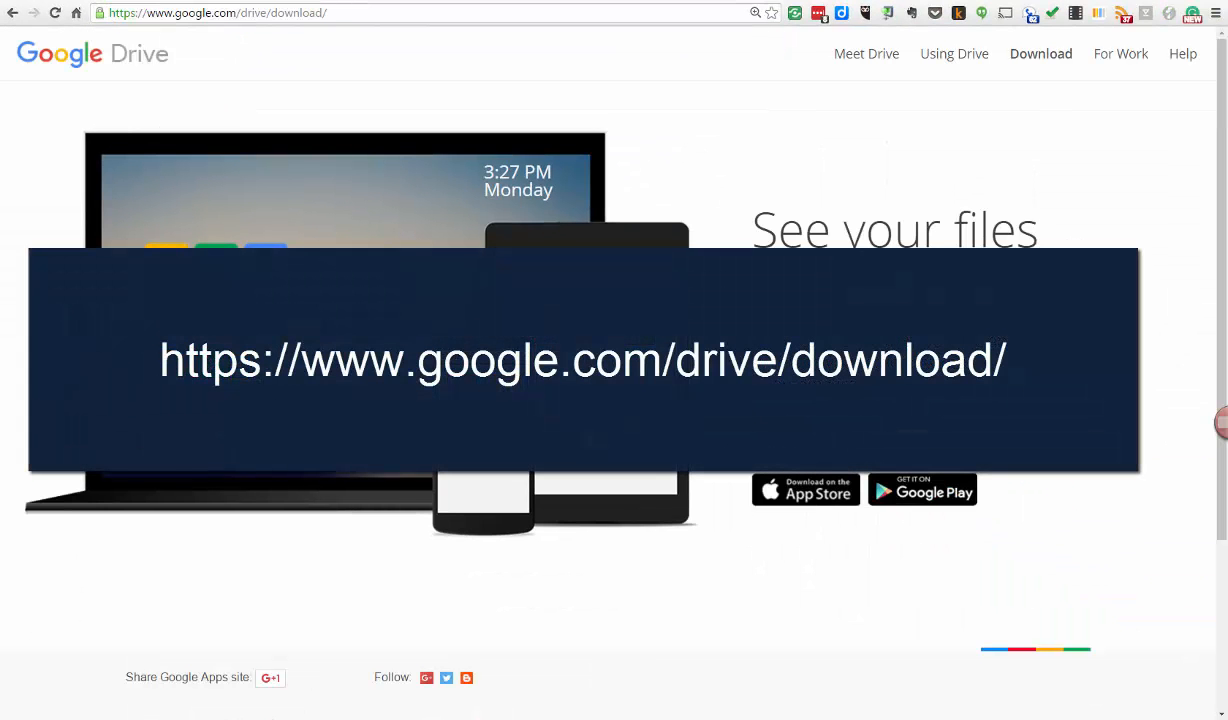
{"action": "left_click", "coordinate": [822, 438]}
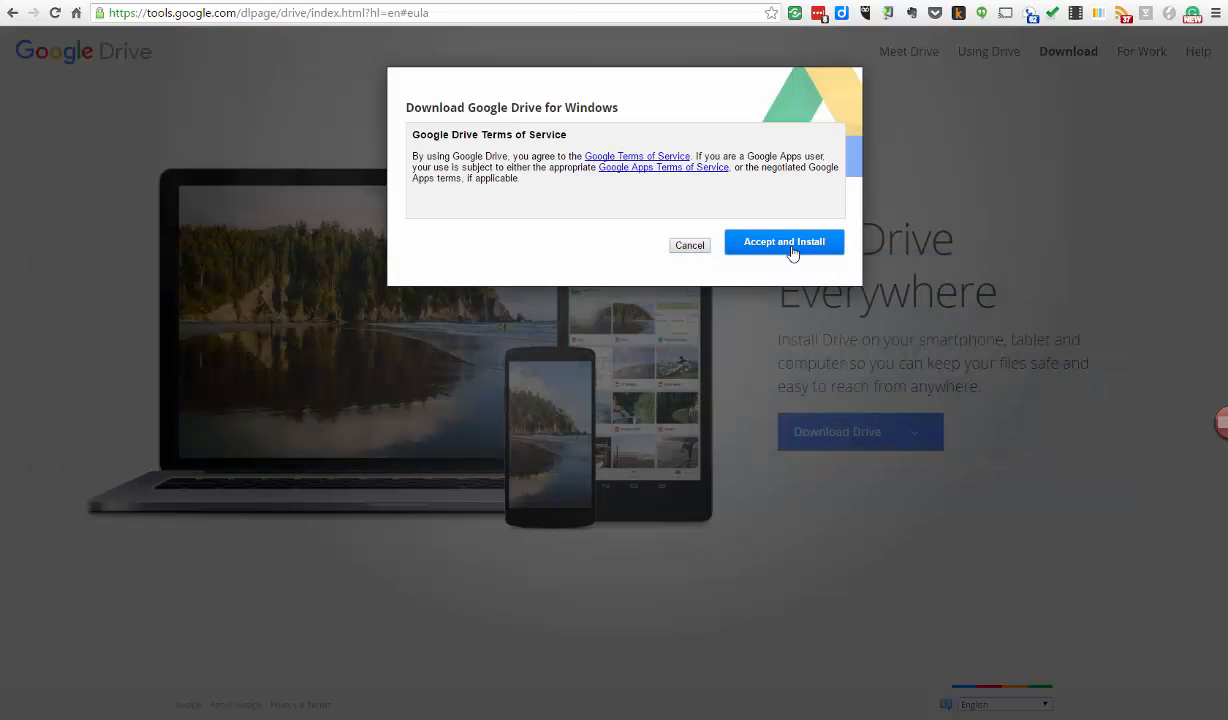
{"action": "left_click", "coordinate": [784, 250]}
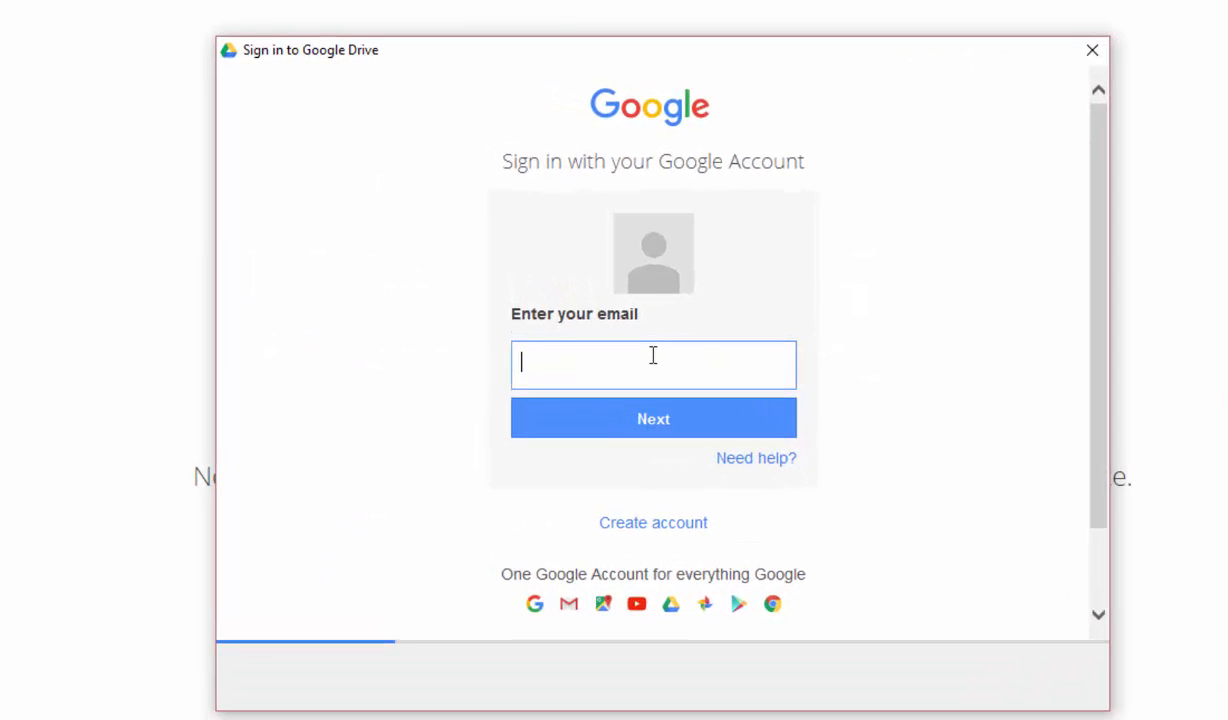
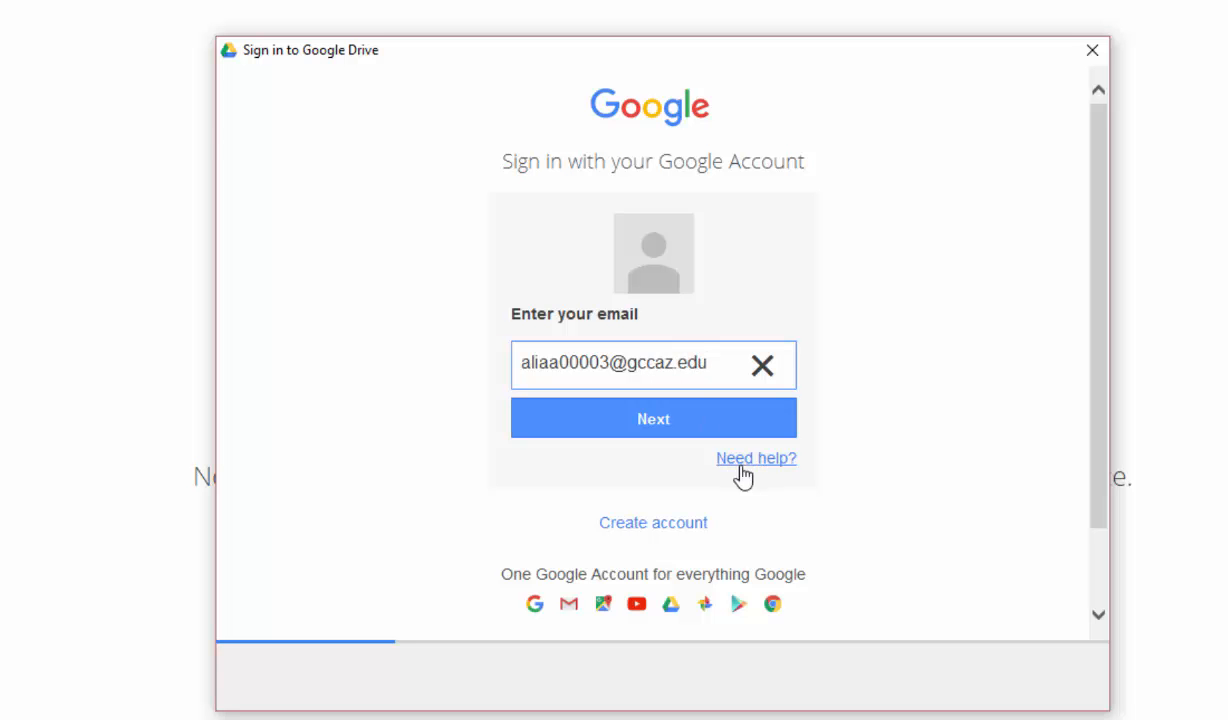
- Sign in with the college account e-mail, then the MEID and password on the Maricopa page
{"action": "left_click", "coordinate": [661, 433]}
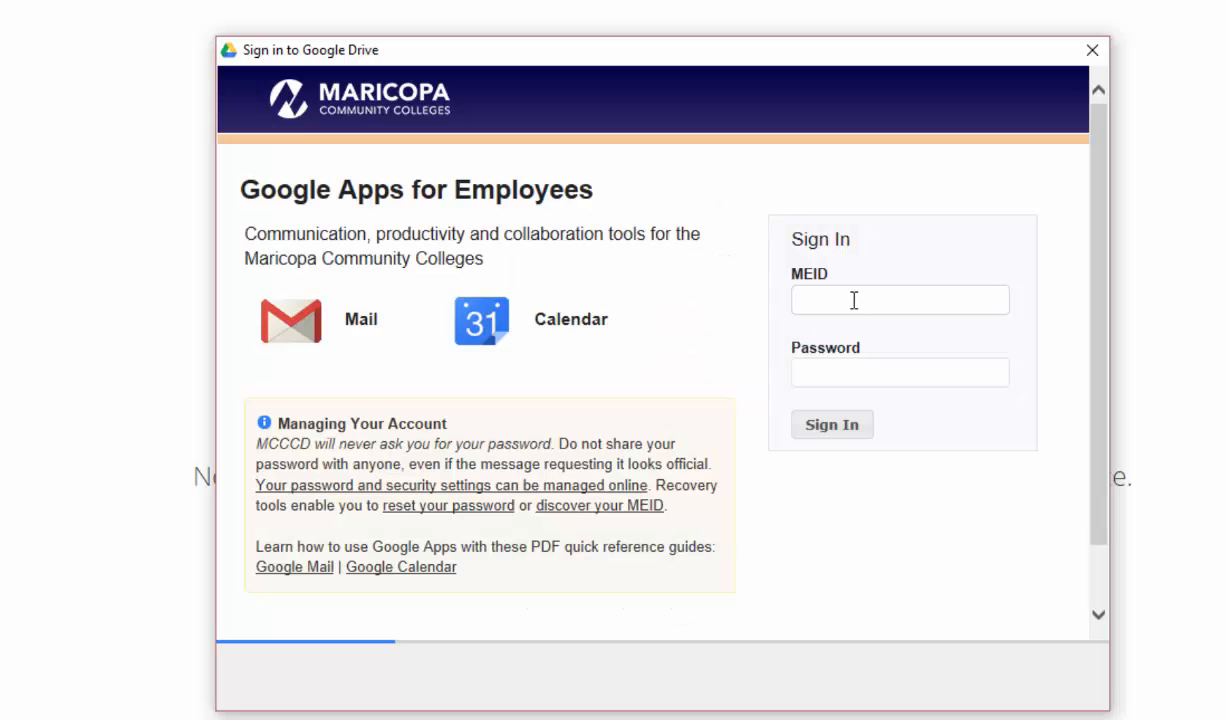
{"action": "key", "text": "Tab"}
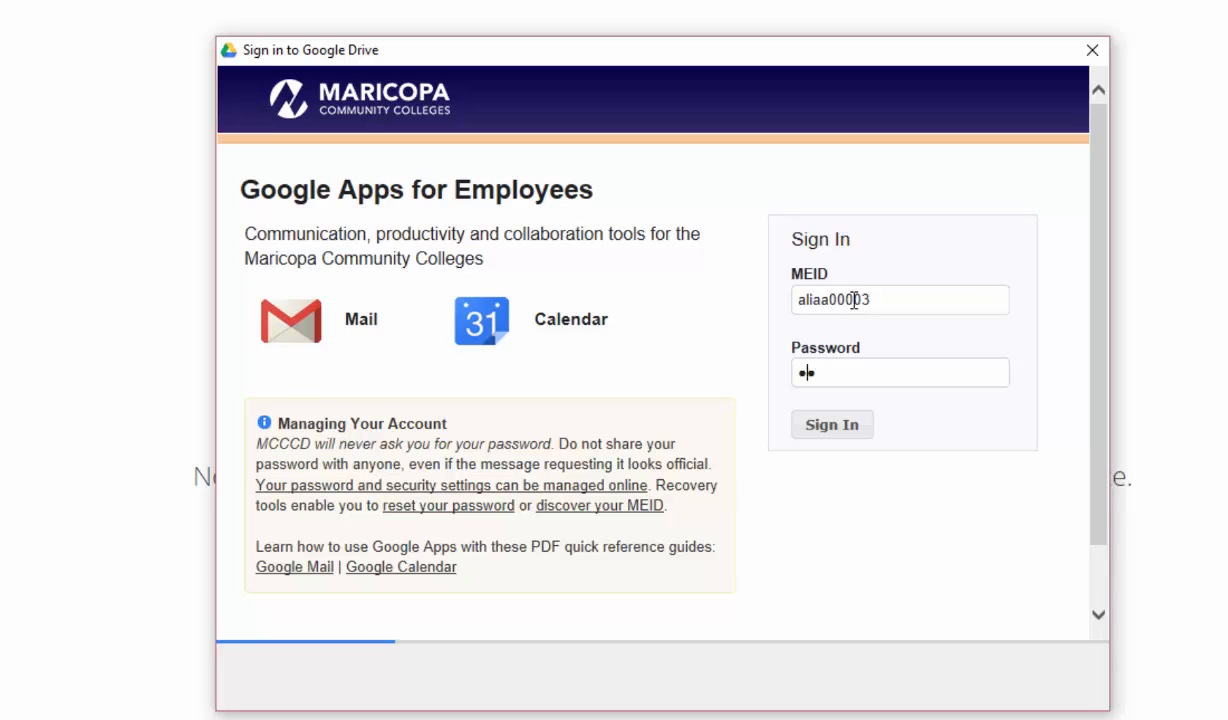
{"action": "key", "text": "Return"}
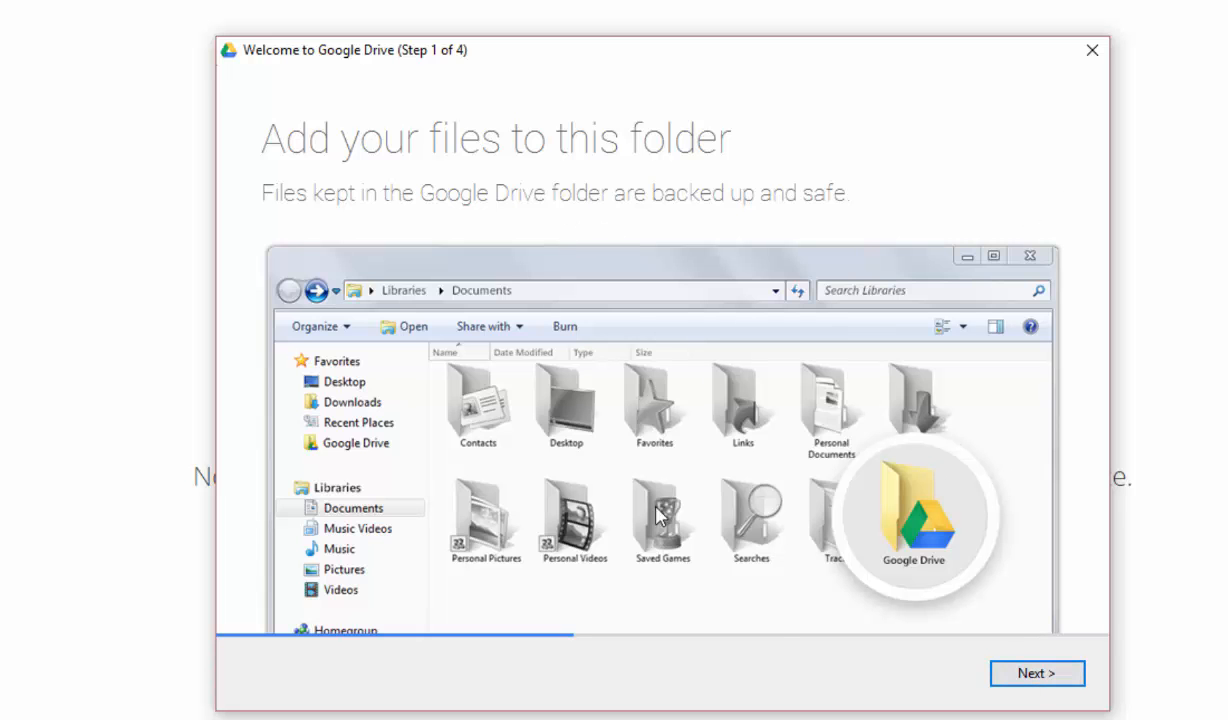
- Advance the Welcome to Google Drive wizard from step 1 to step 4, 'You're all set!'
{"action": "left_click", "coordinate": [1043, 677]}
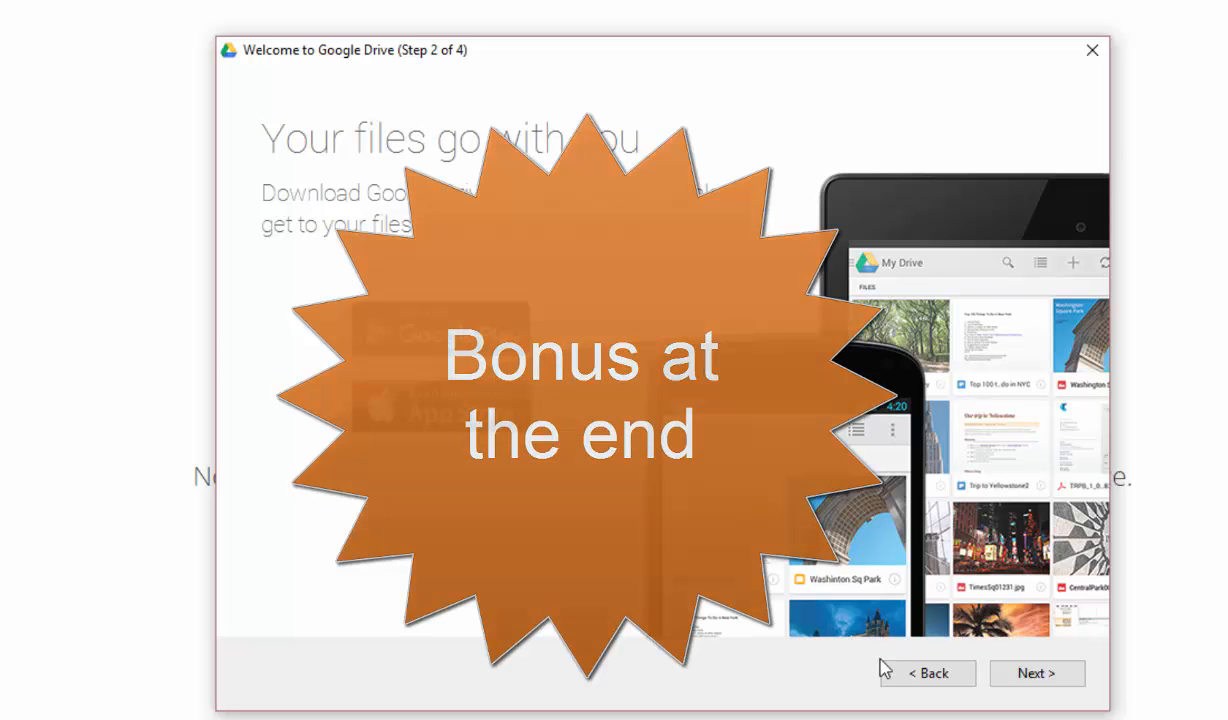
{"action": "left_click", "coordinate": [1044, 679]}
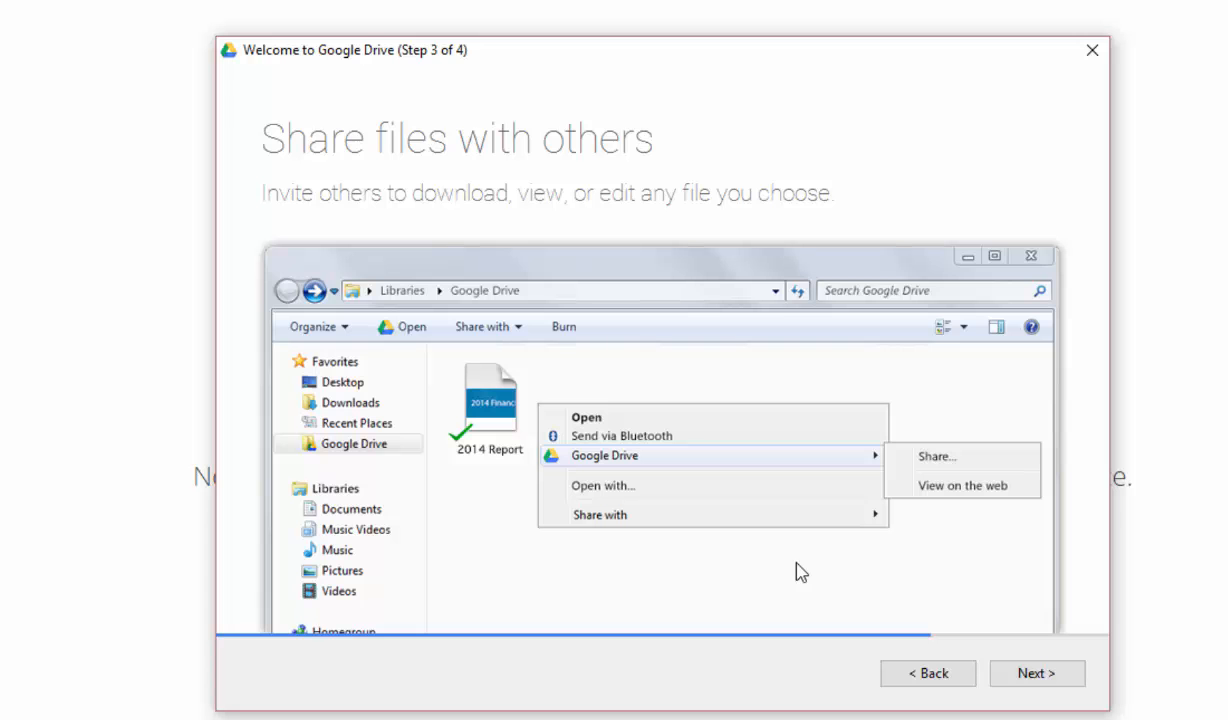
{"action": "left_click", "coordinate": [1020, 680]}
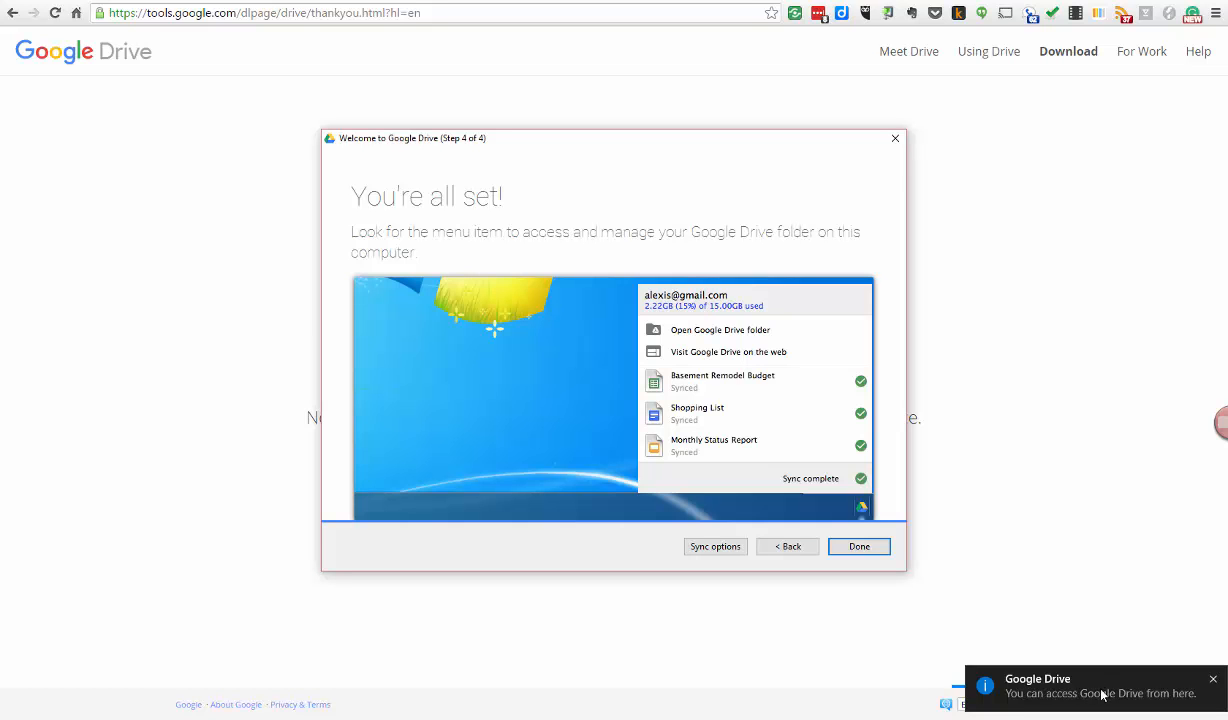
- Open Sync options and switch to 'Sync only these folders'
{"action": "left_click", "coordinate": [715, 547]}
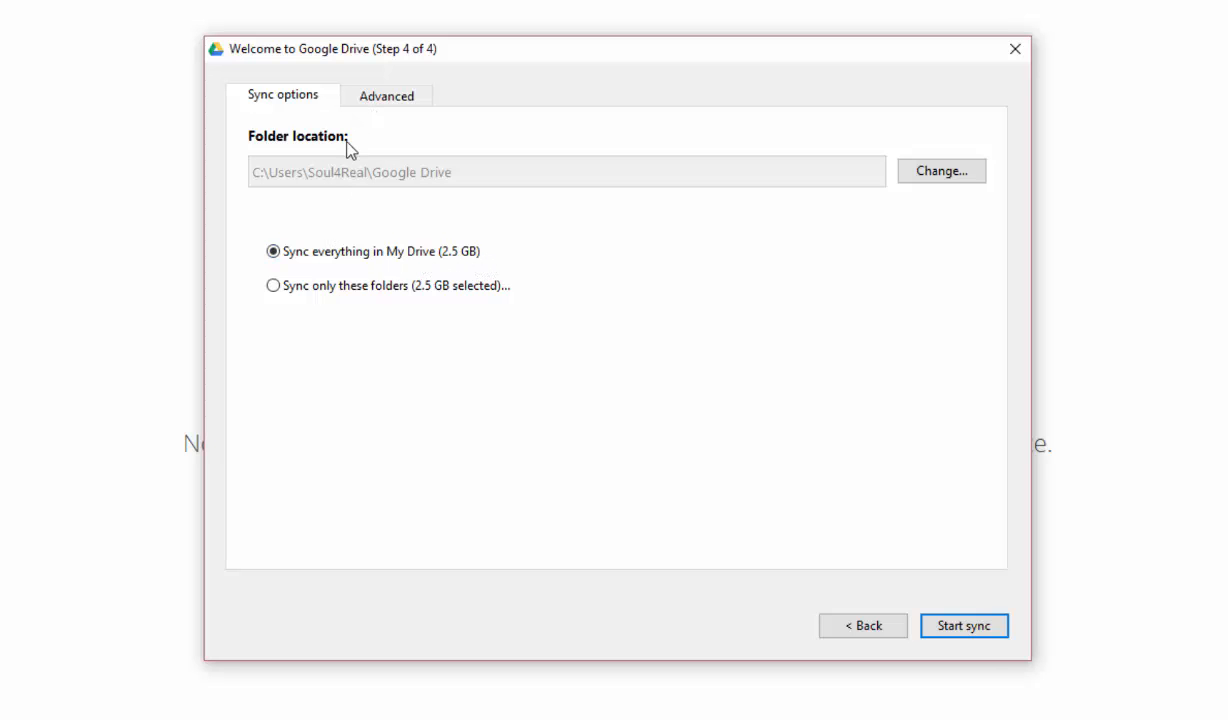
{"action": "left_click", "coordinate": [274, 287]}
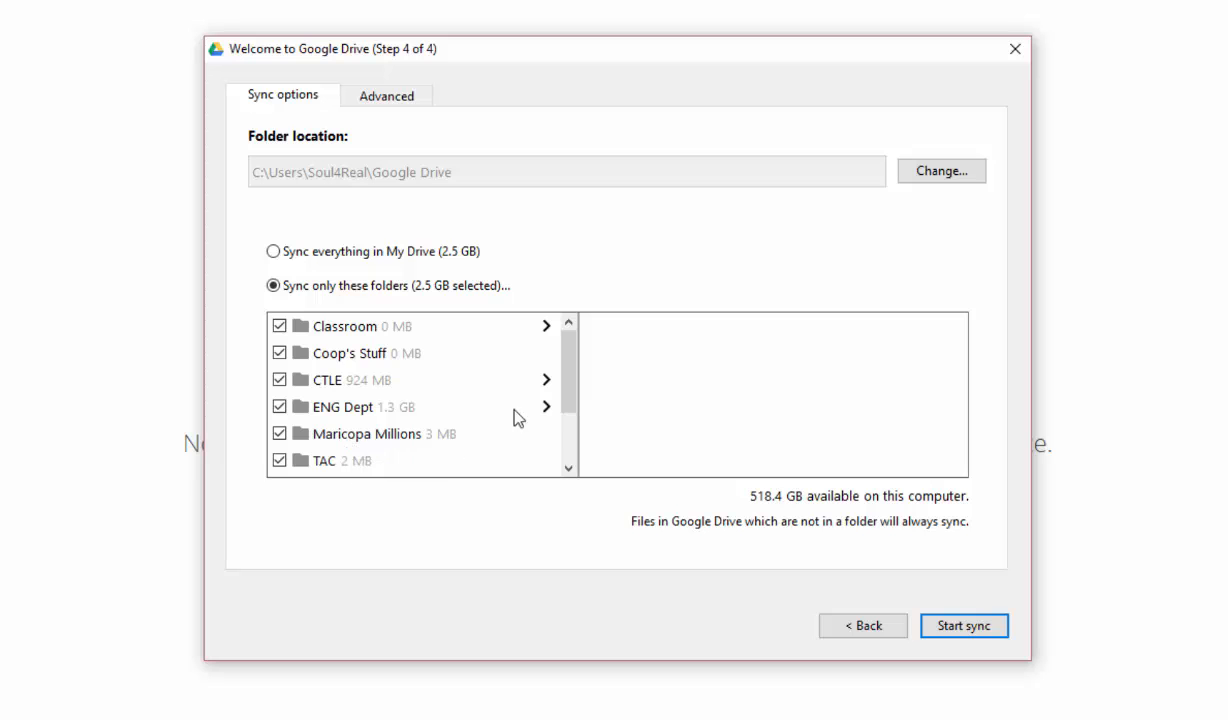
- Uncheck Classroom, Coop's Stuff, ENG Dept and Maricopa Millions in the sync folder list
{"action": "mouse_move", "coordinate": [566, 355]}
{"action": "left_mouse_down"}
{"action": "mouse_move", "coordinate": [566, 441]}
{"action": "mouse_move", "coordinate": [562, 348]}
{"action": "left_mouse_up"}
{"action": "left_click_drag", "start_coordinate": [574, 389], "coordinate": [576, 351]}
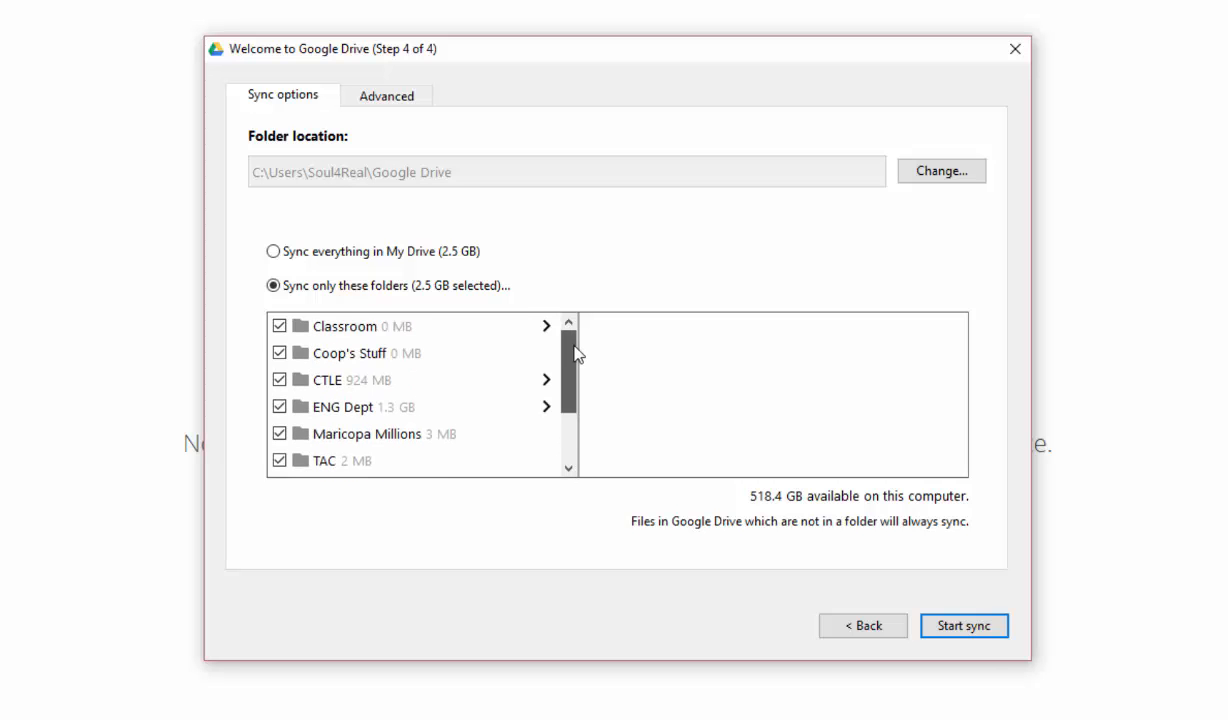
{"action": "left_click", "coordinate": [279, 327]}
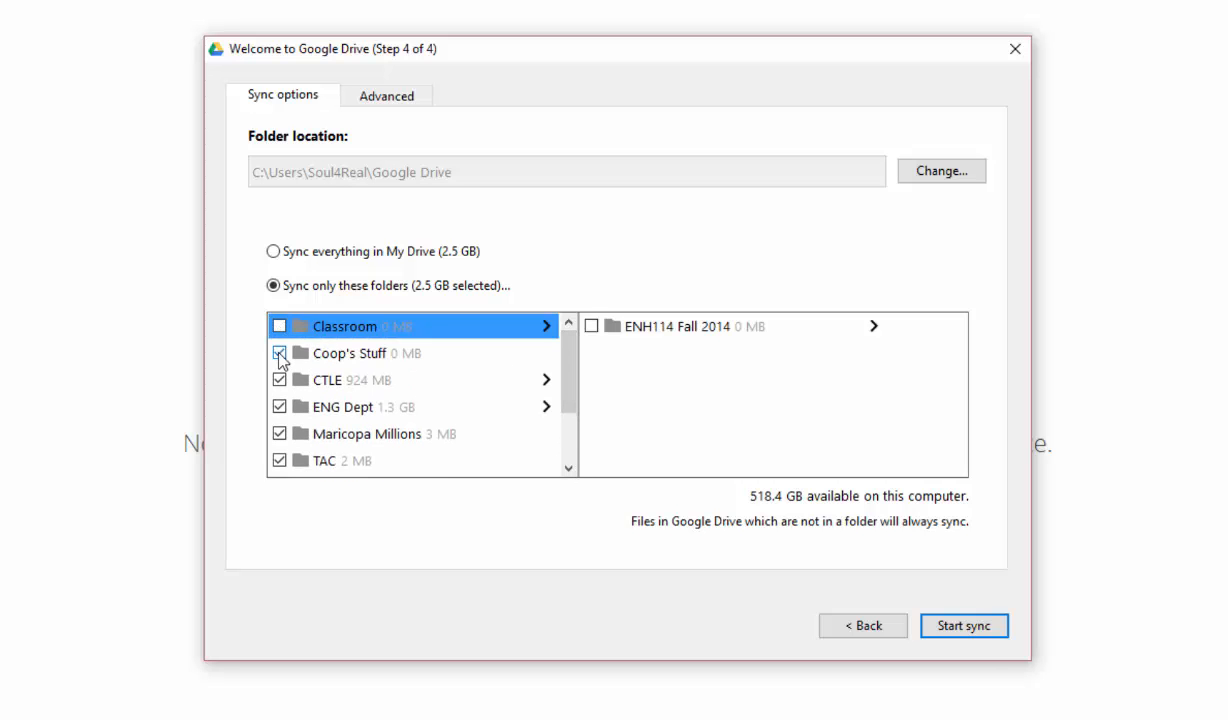
{"action": "left_click", "coordinate": [279, 351]}
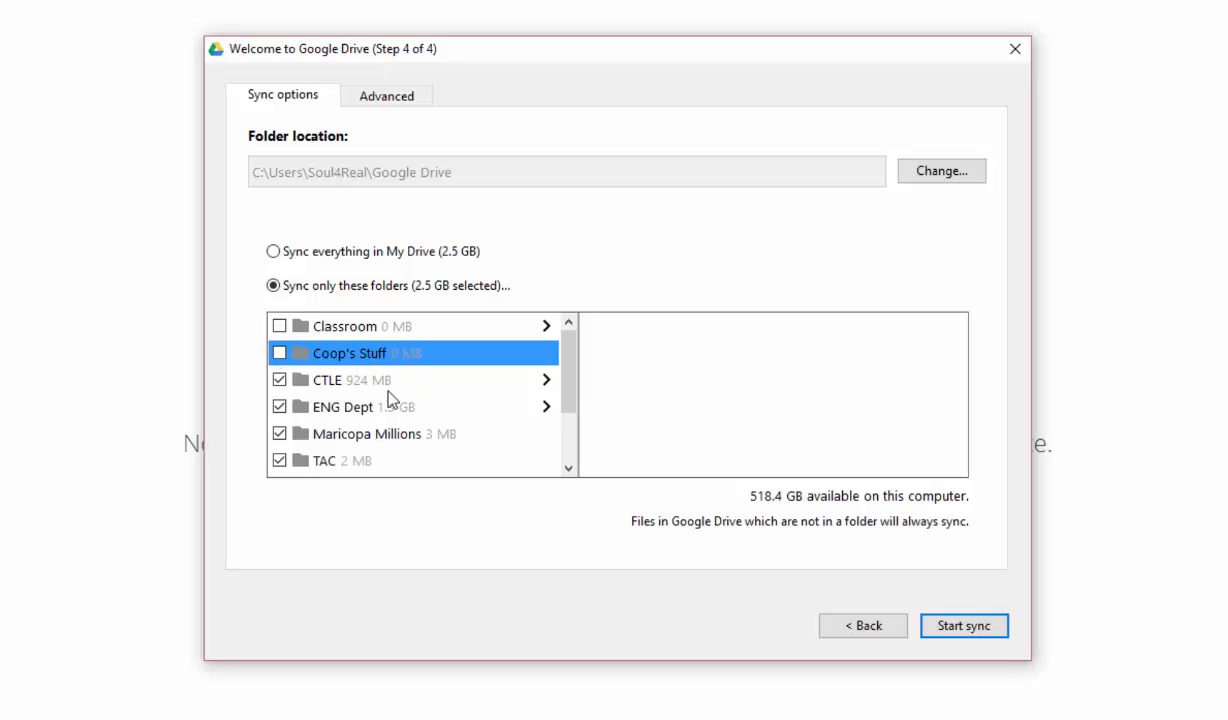
{"action": "left_click", "coordinate": [279, 407]}
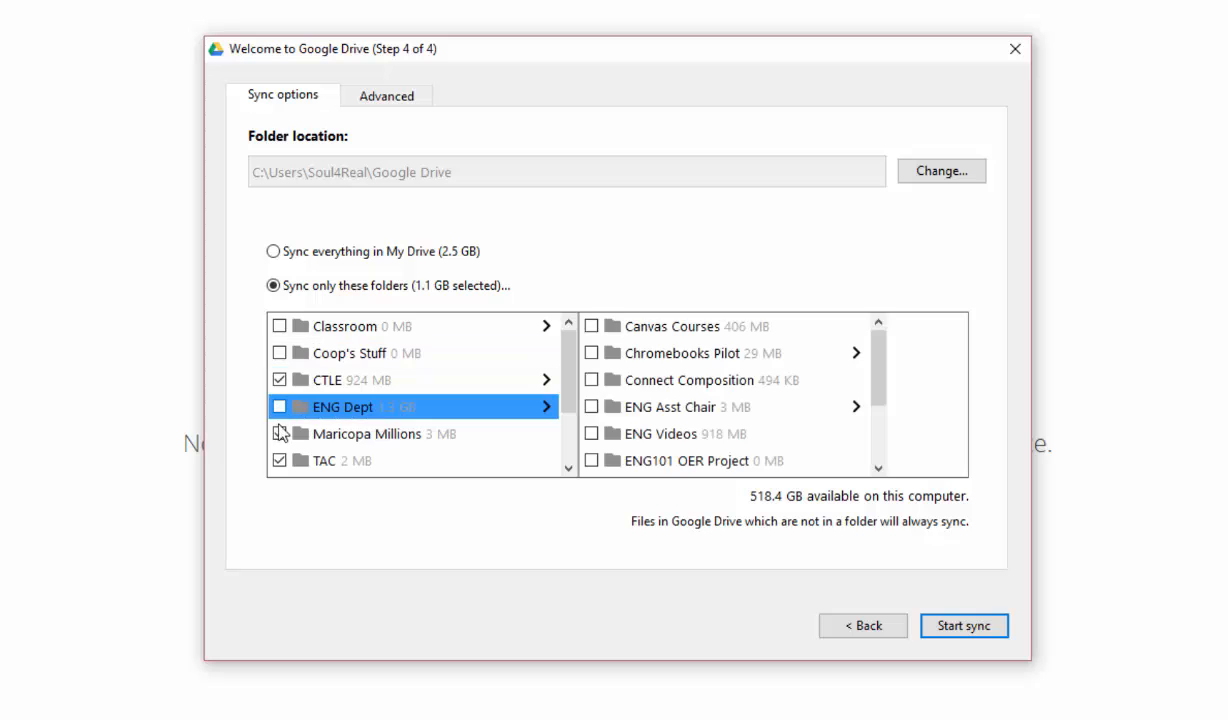
{"action": "left_click", "coordinate": [279, 434]}
{"action": "left_click", "coordinate": [318, 466]}
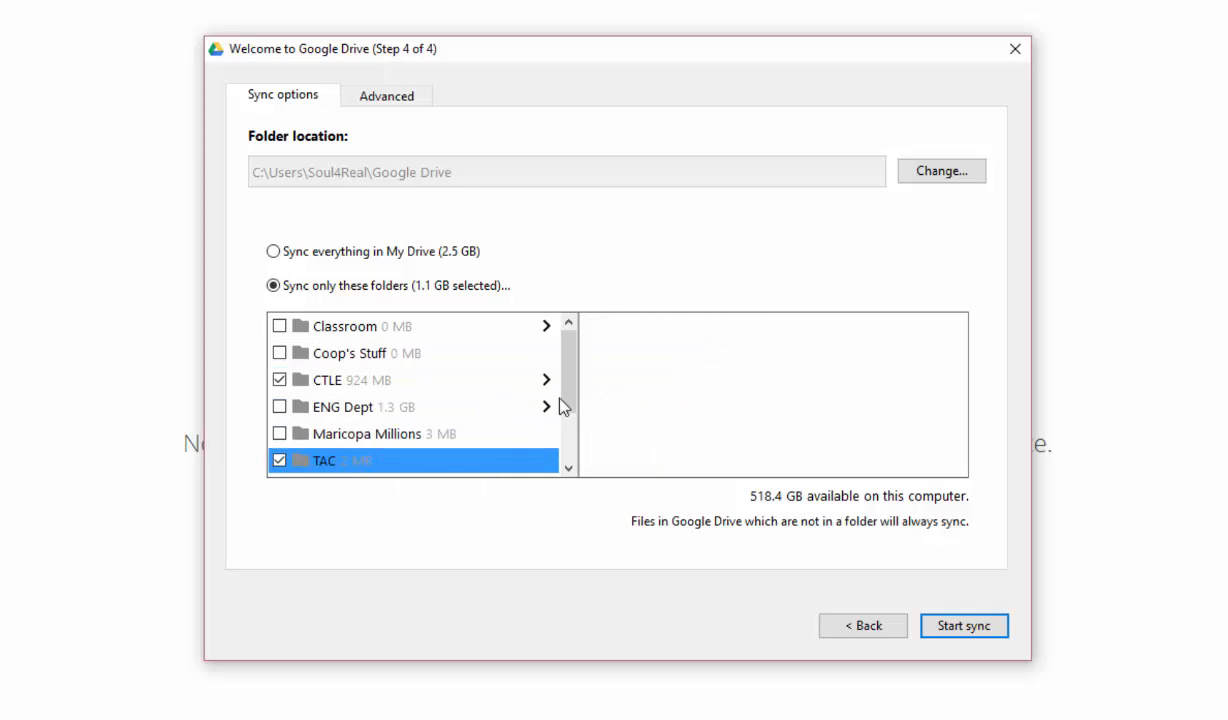
- Uncheck TAC, TechSmith and Travel Docs so only CTLE remains, and start syncing
{"action": "left_click_drag", "start_coordinate": [568, 378], "coordinate": [565, 438]}
{"action": "left_click", "coordinate": [279, 378]}
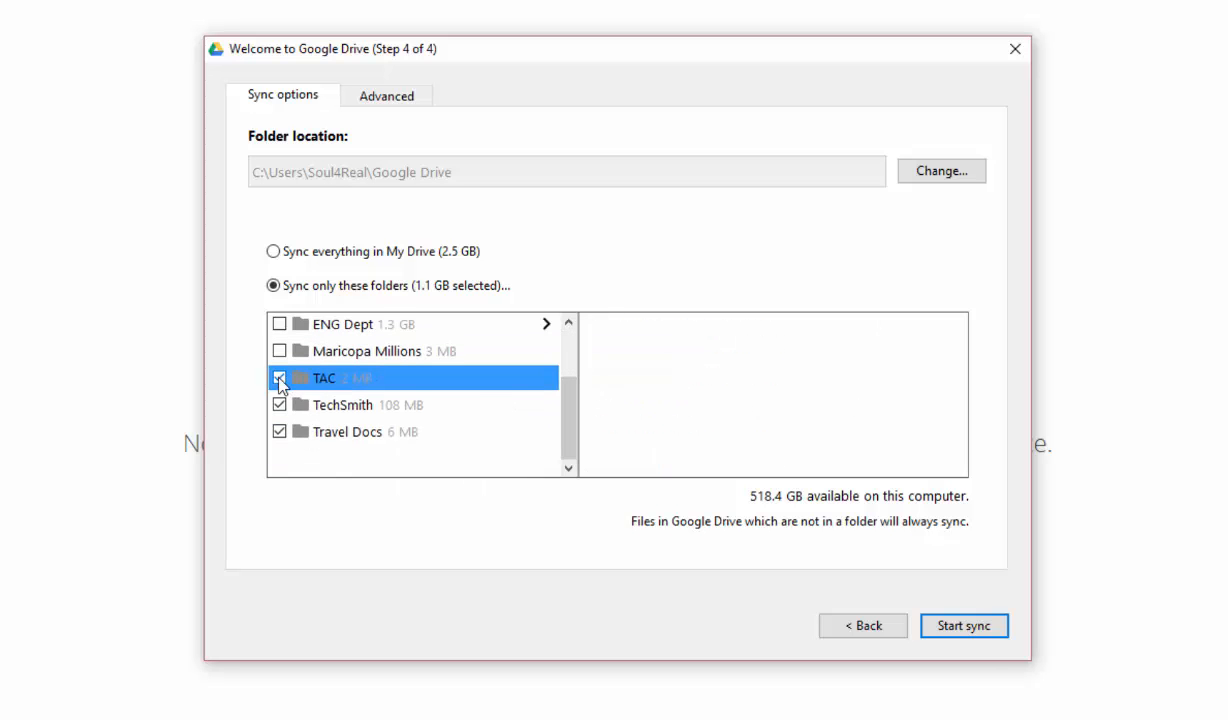
{"action": "left_click", "coordinate": [283, 405]}
{"action": "left_click", "coordinate": [280, 432]}
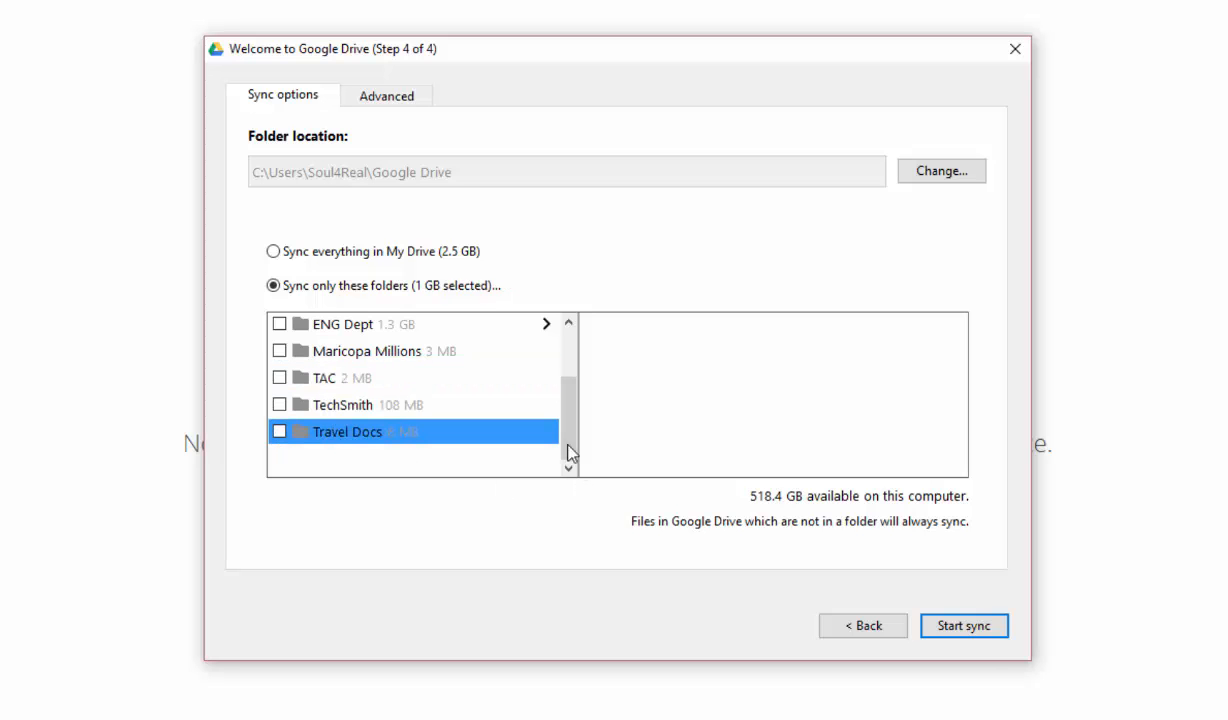
{"action": "left_click_drag", "start_coordinate": [567, 425], "coordinate": [566, 378]}
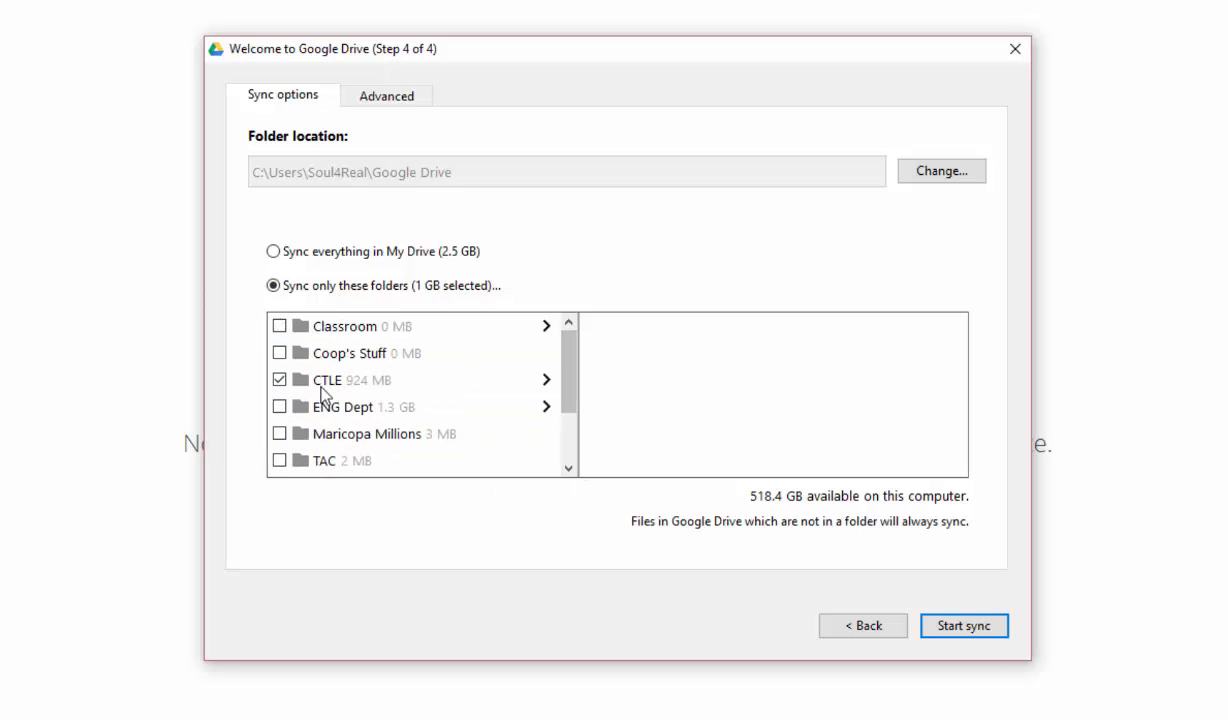
{"action": "left_click", "coordinate": [957, 630]}
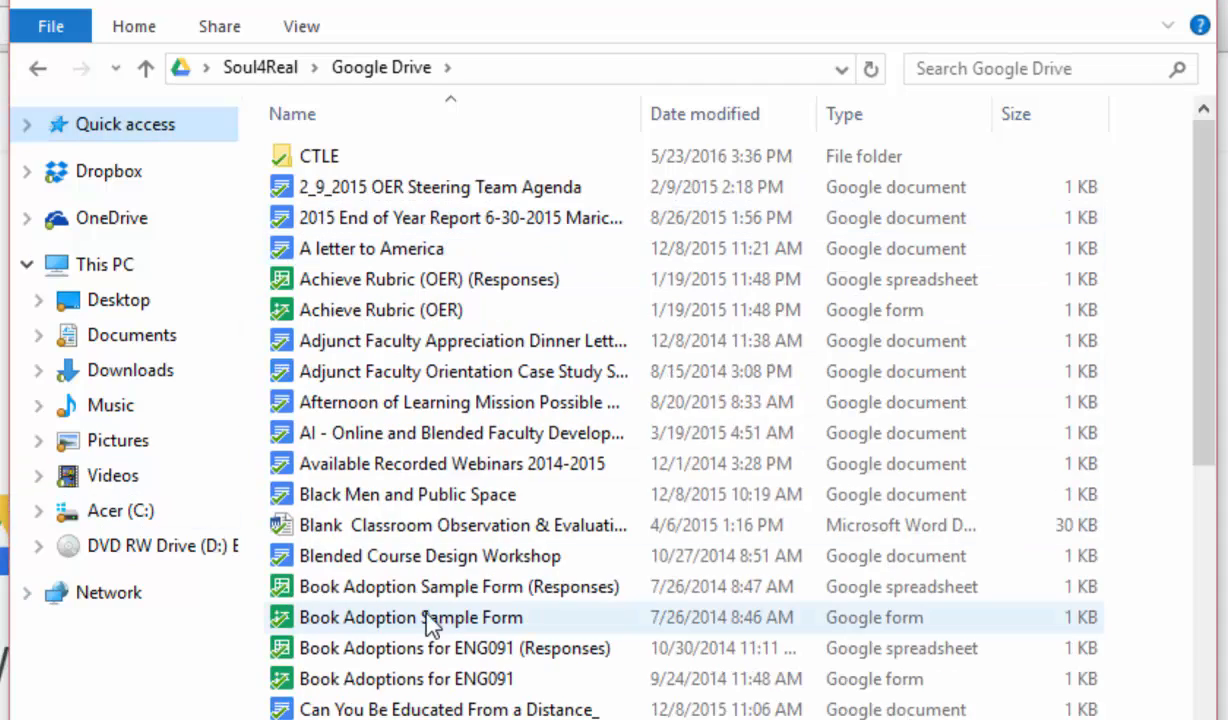
- Scroll through the synced files in the local Google Drive folder and expand Quick access
{"action": "scroll", "coordinate": [425, 620], "scroll_direction": "down", "scroll_amount": 1}
{"action": "scroll", "coordinate": [449, 657], "scroll_direction": "down", "scroll_amount": 13}
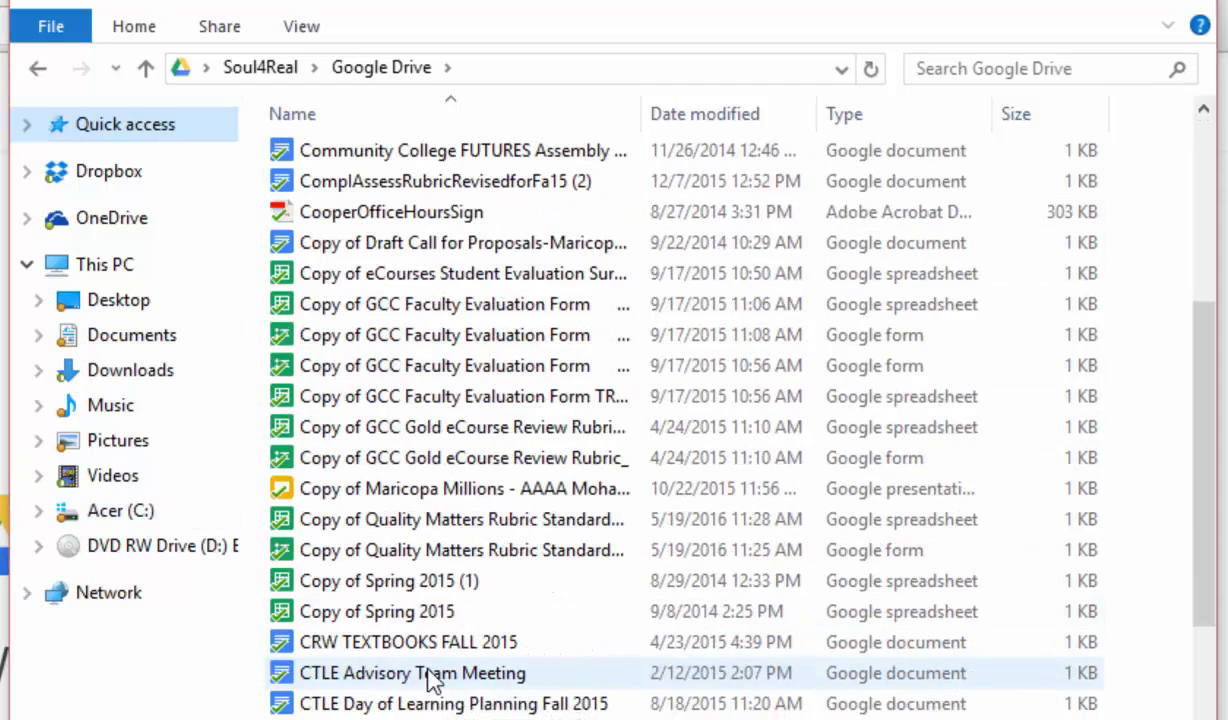
{"action": "scroll", "coordinate": [425, 680], "scroll_direction": "down", "scroll_amount": 5}
{"action": "scroll", "coordinate": [425, 683], "scroll_direction": "down", "scroll_amount": 11}
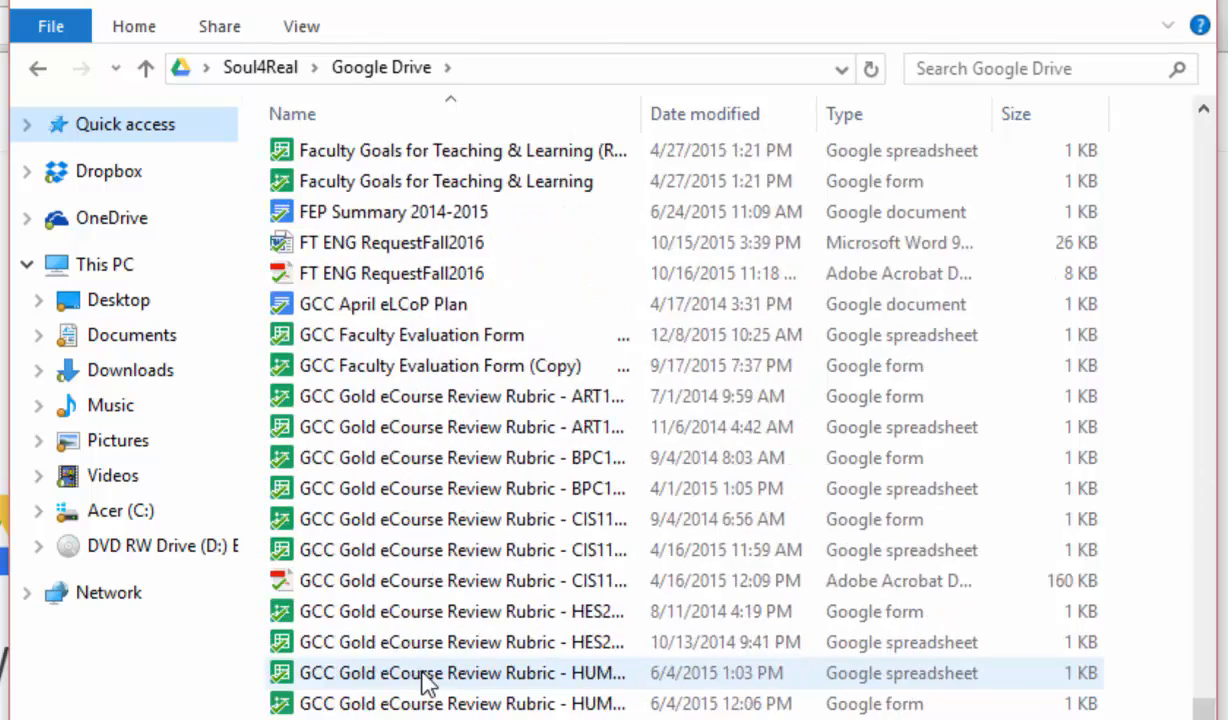
{"action": "scroll", "coordinate": [426, 685], "scroll_direction": "up", "scroll_amount": 7}
{"action": "scroll", "coordinate": [425, 683], "scroll_direction": "up", "scroll_amount": 18}
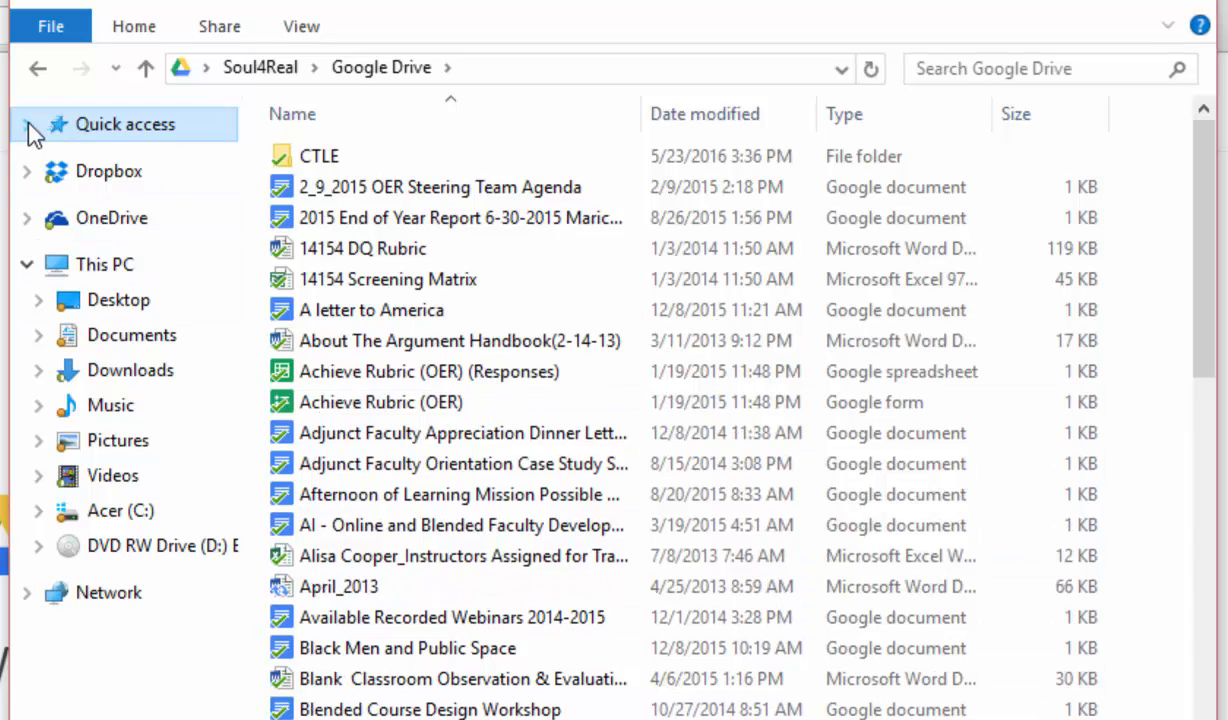
{"action": "left_click", "coordinate": [28, 121]}
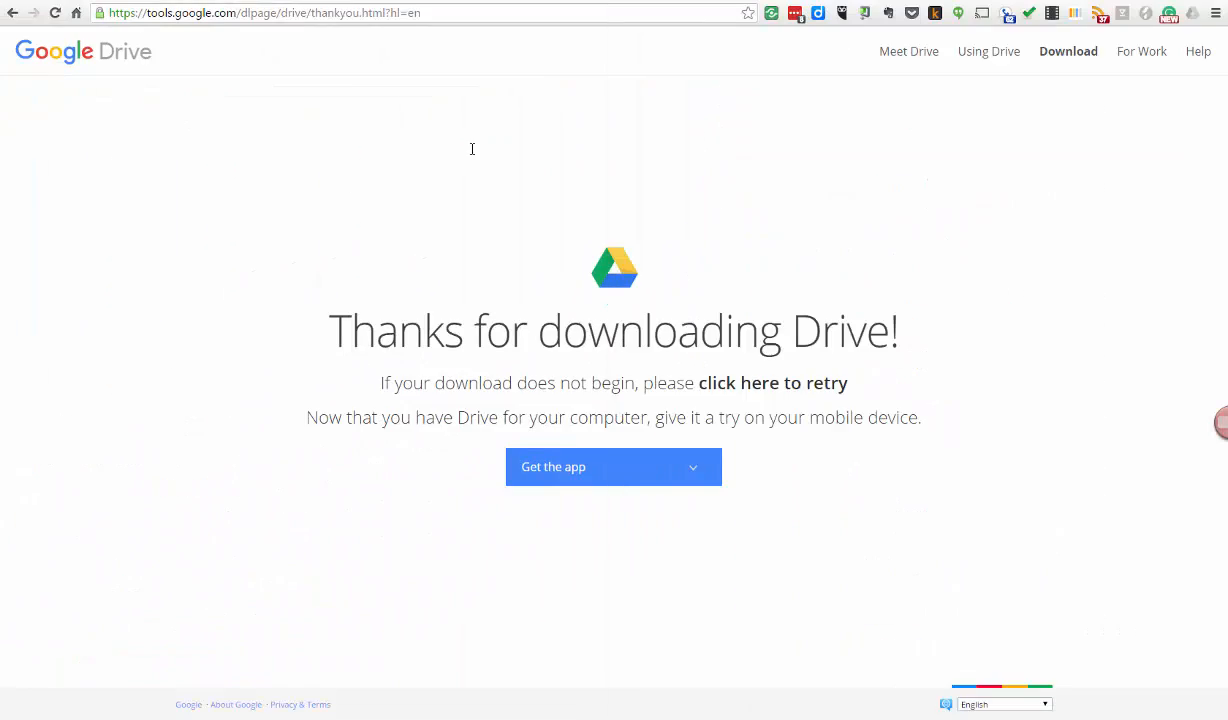
- Go back to Gmail, open Drive from the apps grid, and open the CTLE folder
{"action": "left_click", "coordinate": [298, 5]}
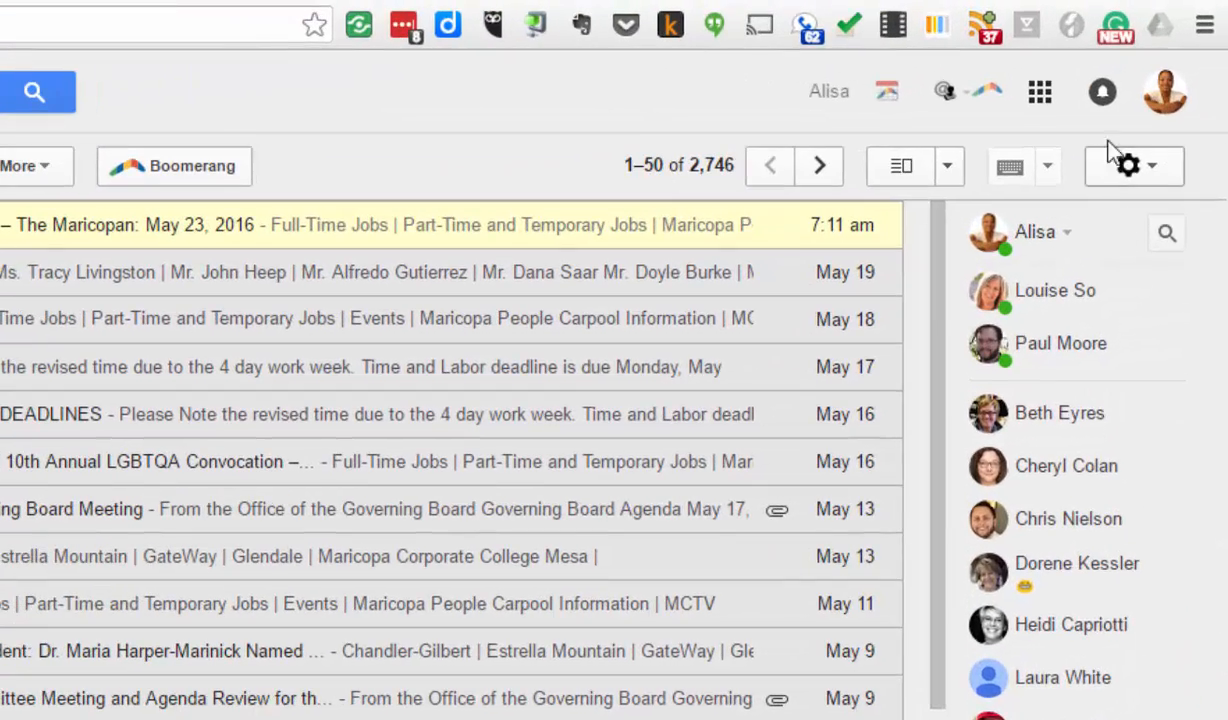
{"action": "left_click", "coordinate": [1042, 100]}
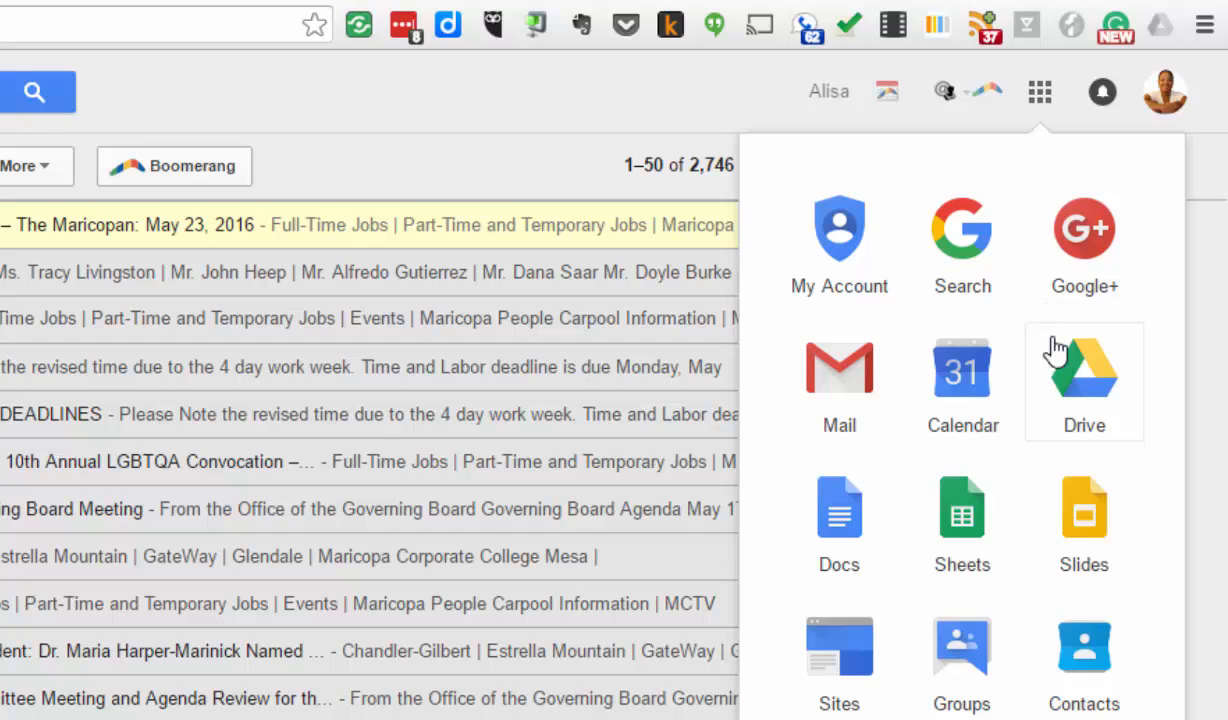
{"action": "left_click", "coordinate": [1066, 378]}
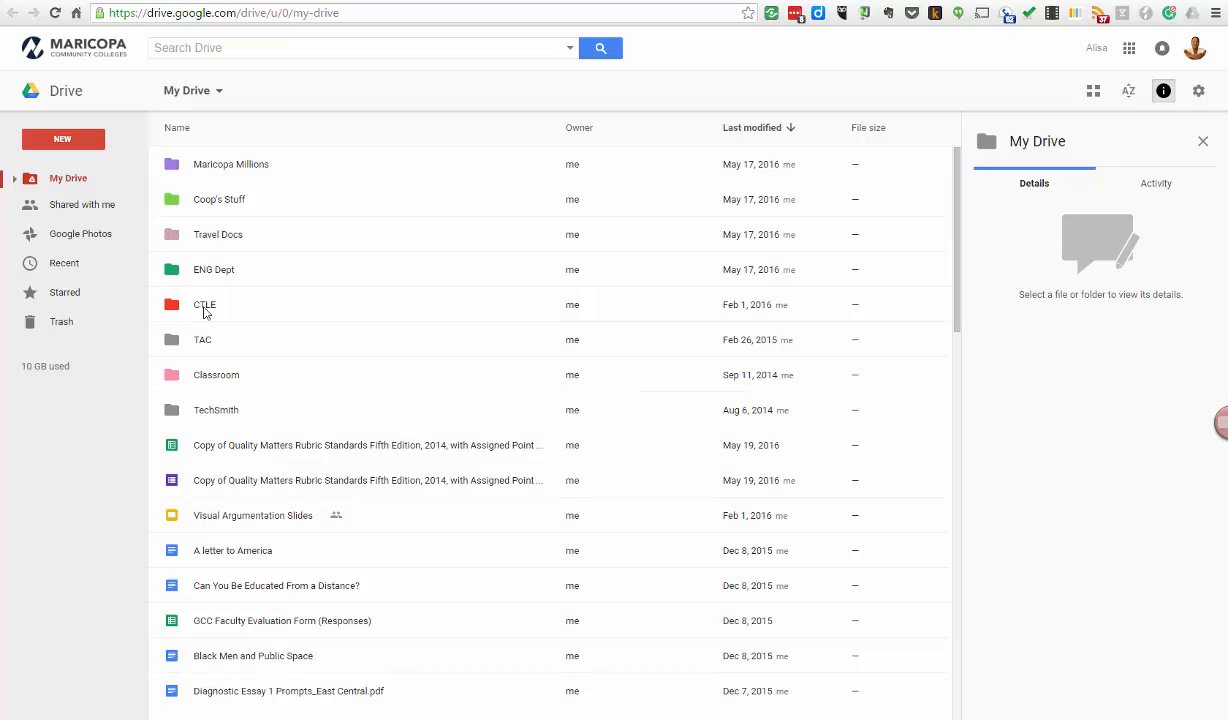
{"action": "double_click", "coordinate": [204, 308]}
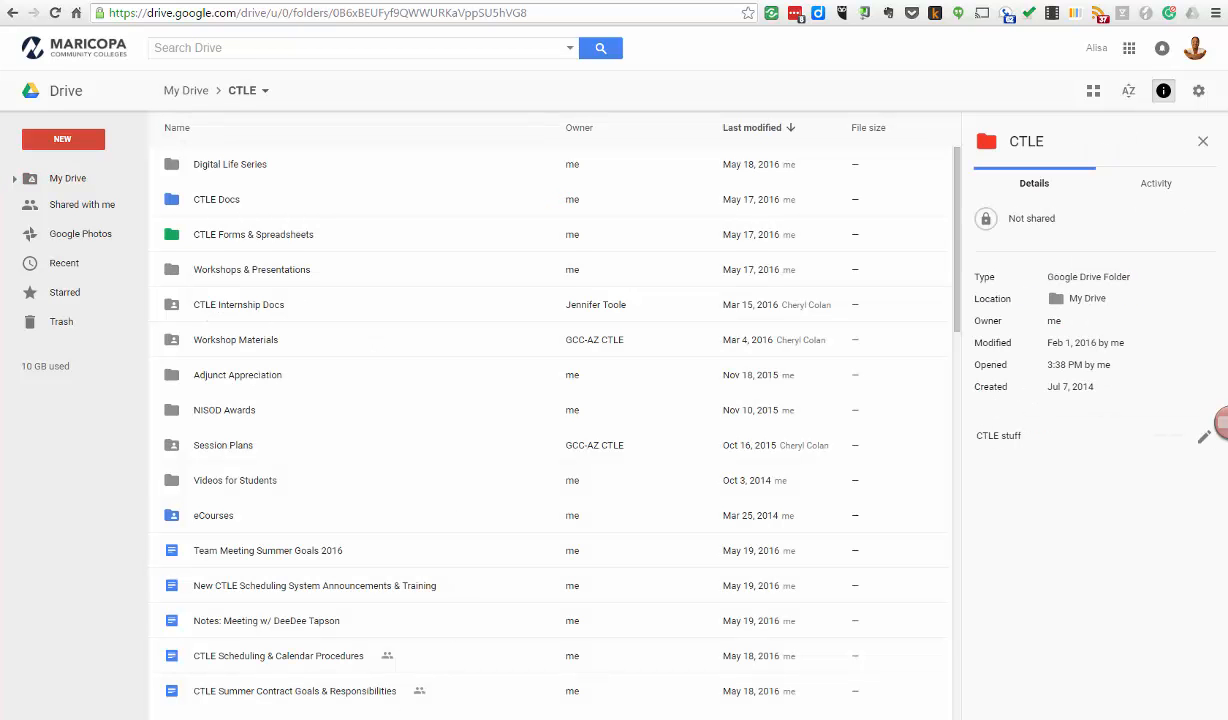
- Bring up the local Google Drive folder in File Explorer and scroll through it for comparison
{"action": "left_click", "coordinate": [400, 635]}
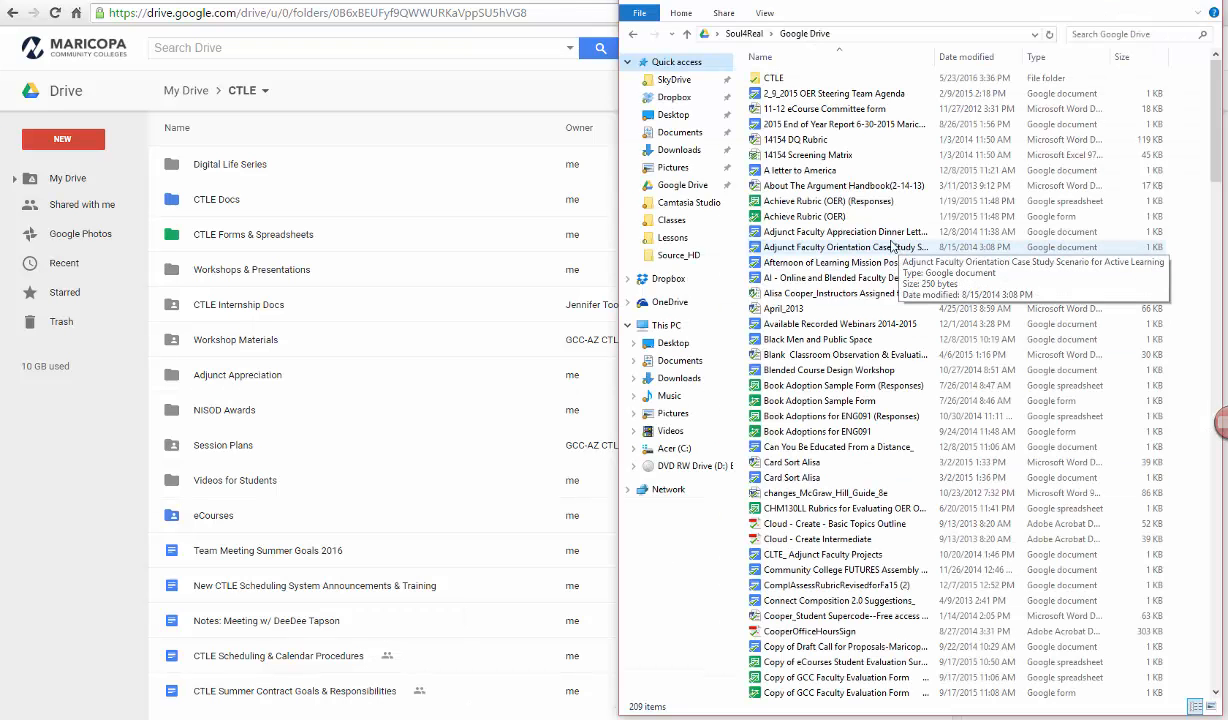
{"action": "scroll", "coordinate": [853, 343], "scroll_direction": "down", "scroll_amount": 8}
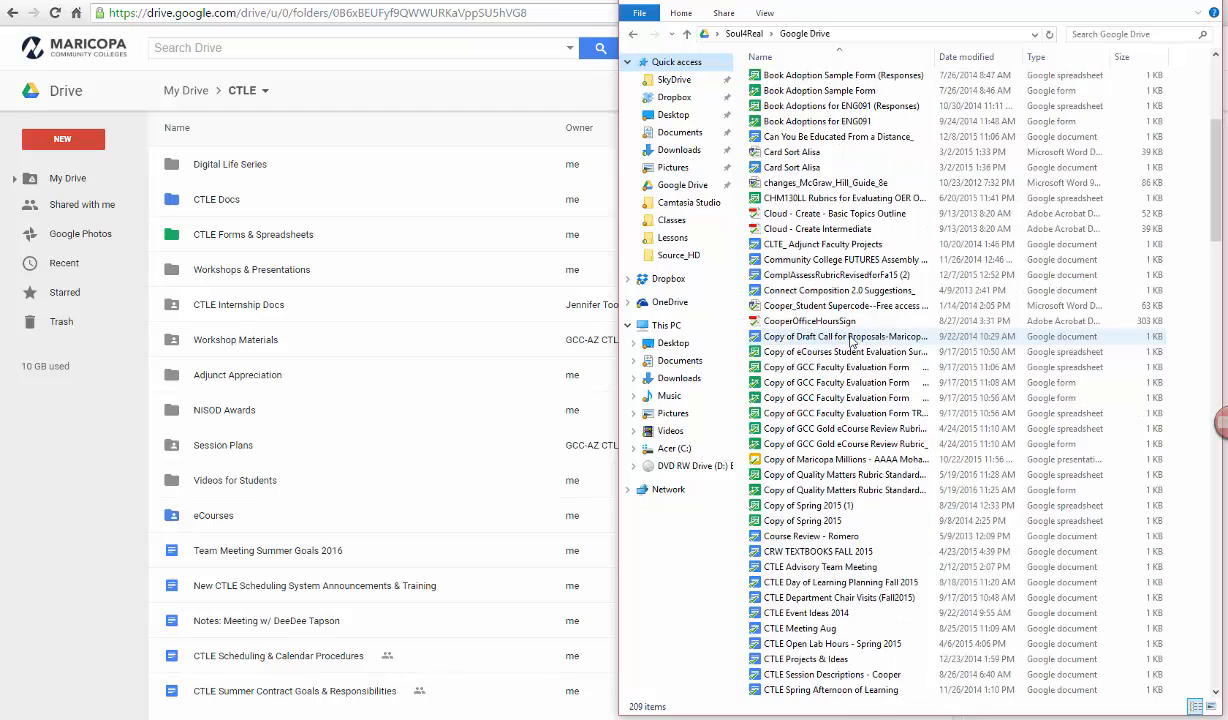
{"action": "scroll", "coordinate": [303, 269], "scroll_direction": "down", "scroll_amount": 4}
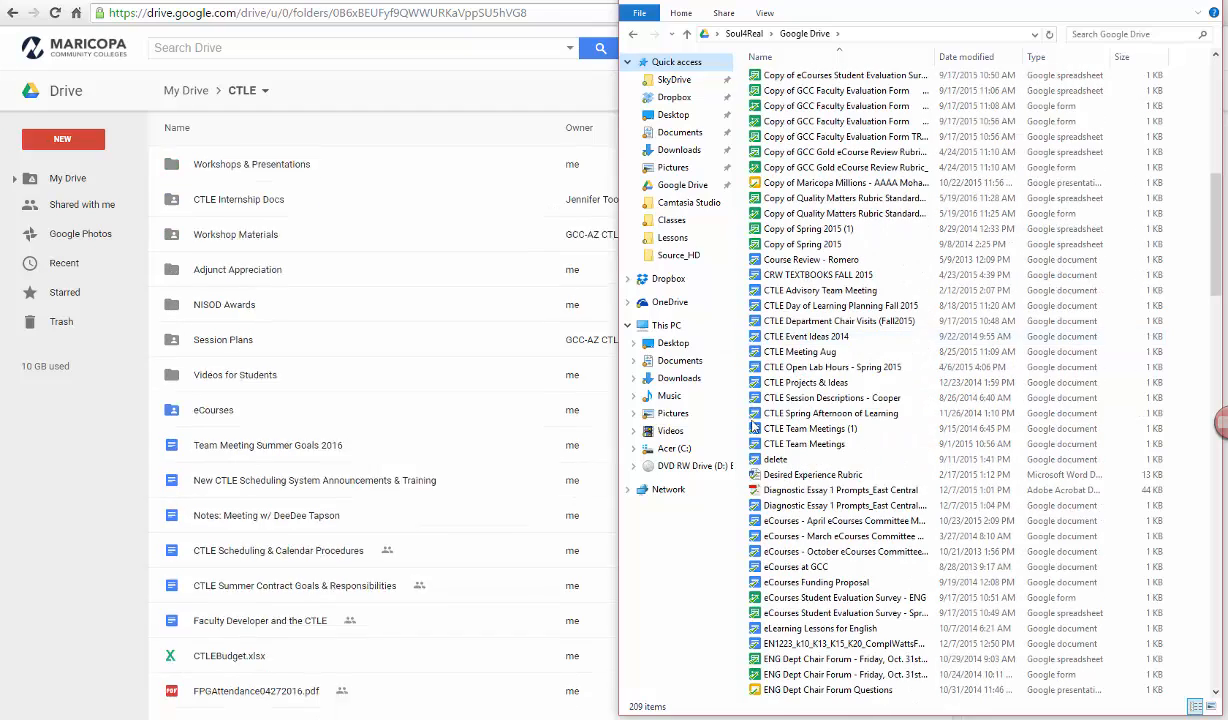
{"action": "scroll", "coordinate": [880, 410], "scroll_direction": "down", "scroll_amount": 5}
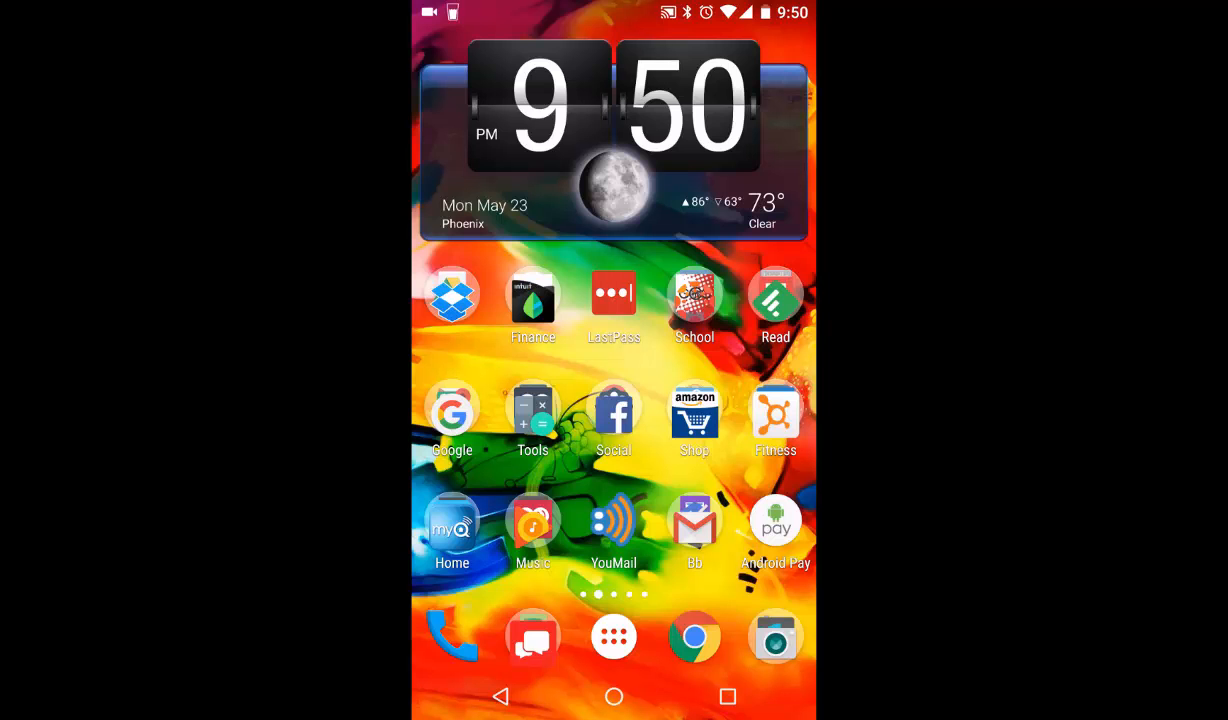
- Launch Drive from the phone's home-screen folder, leave search, open CTLE and scroll its files
{"action": "left_click", "coordinate": [452, 295]}
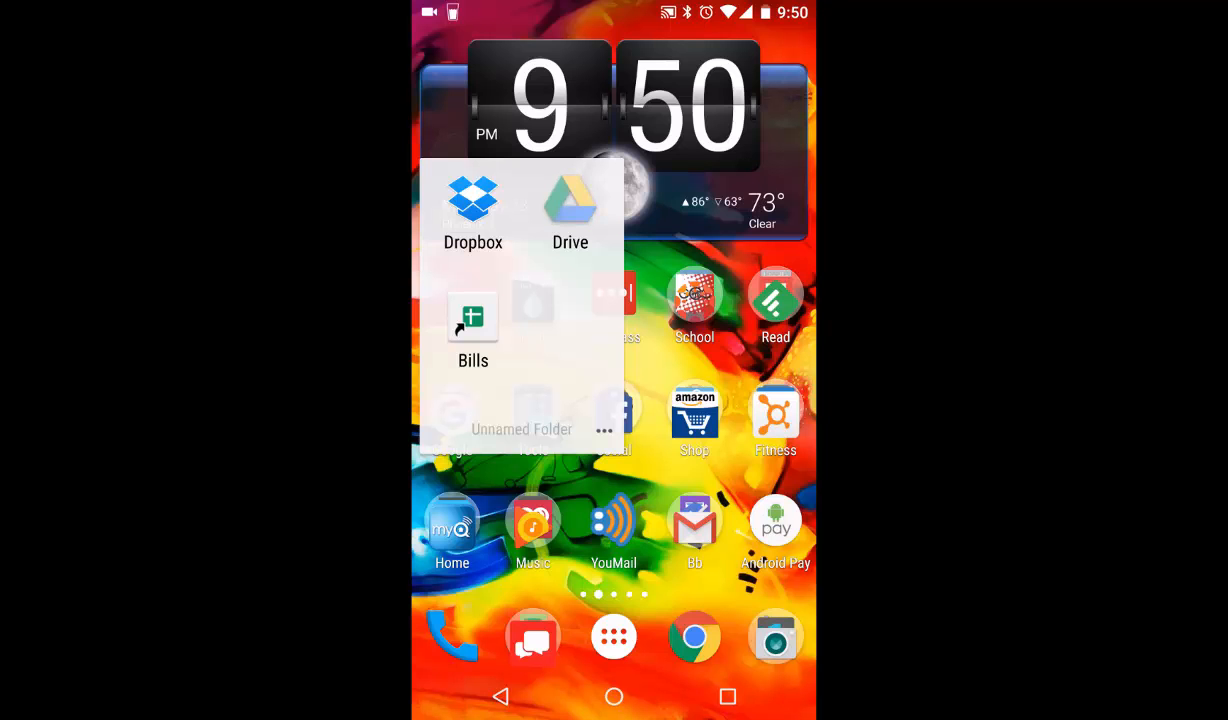
{"action": "left_click", "coordinate": [570, 210]}
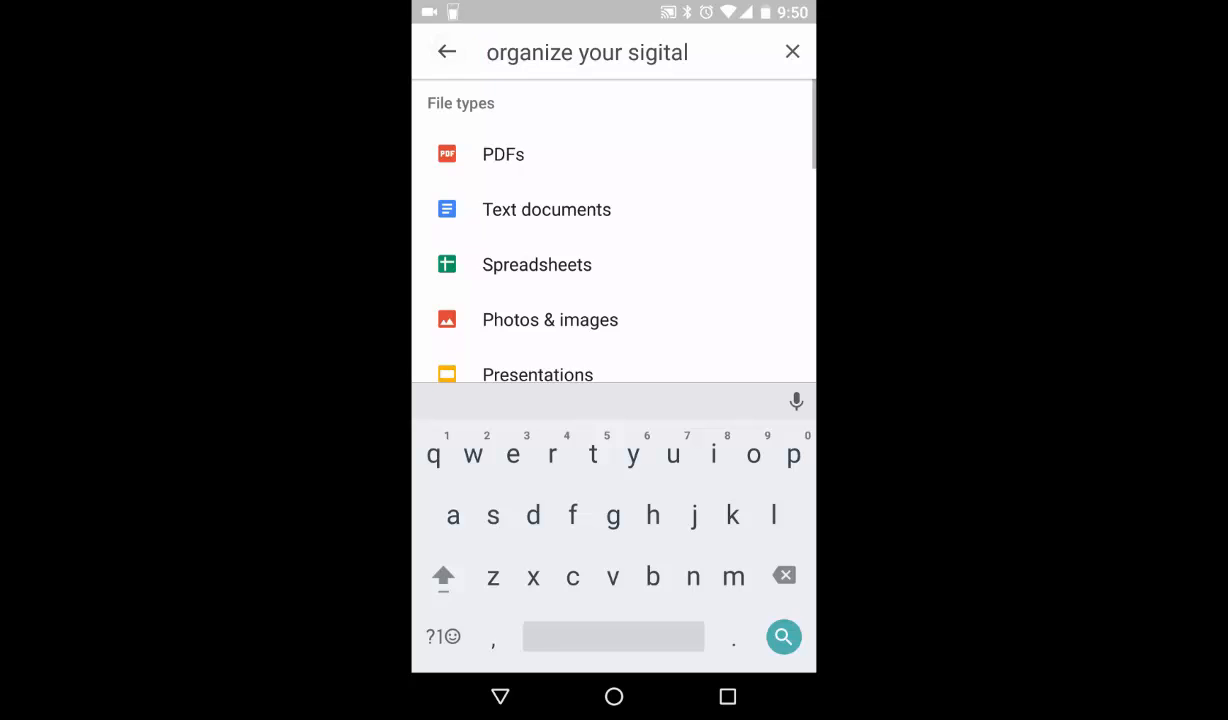
{"action": "left_click", "coordinate": [447, 51]}
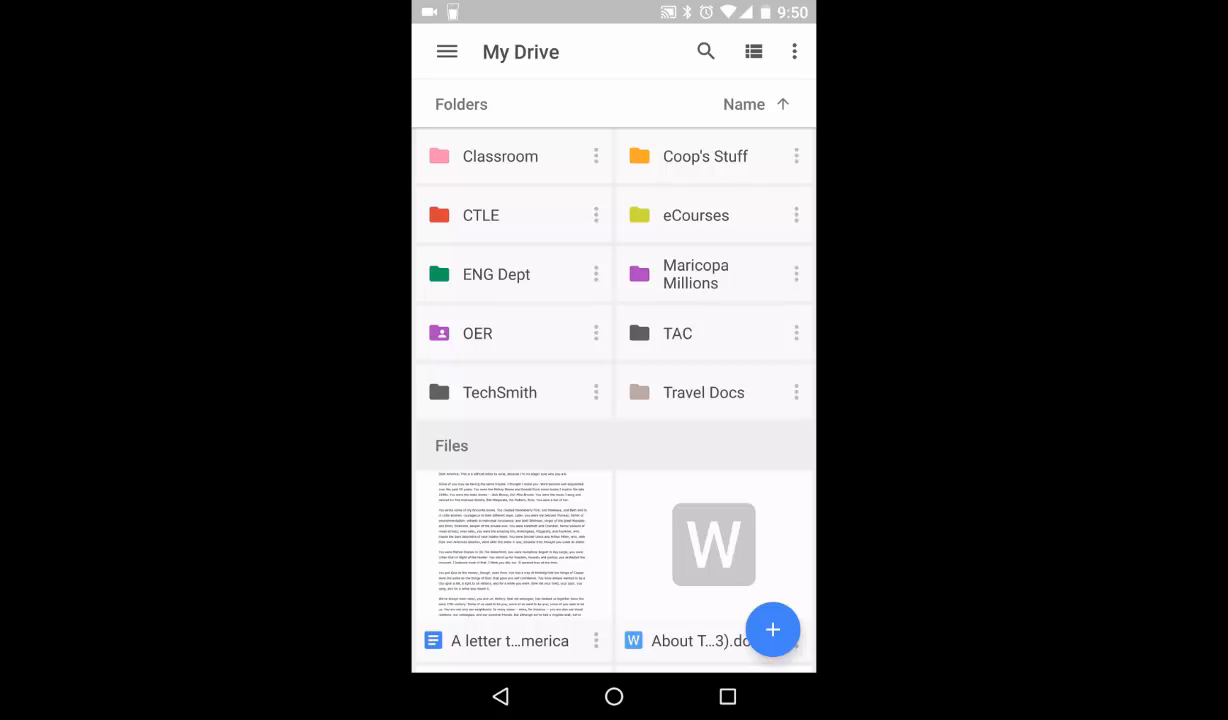
{"action": "left_click", "coordinate": [481, 215]}
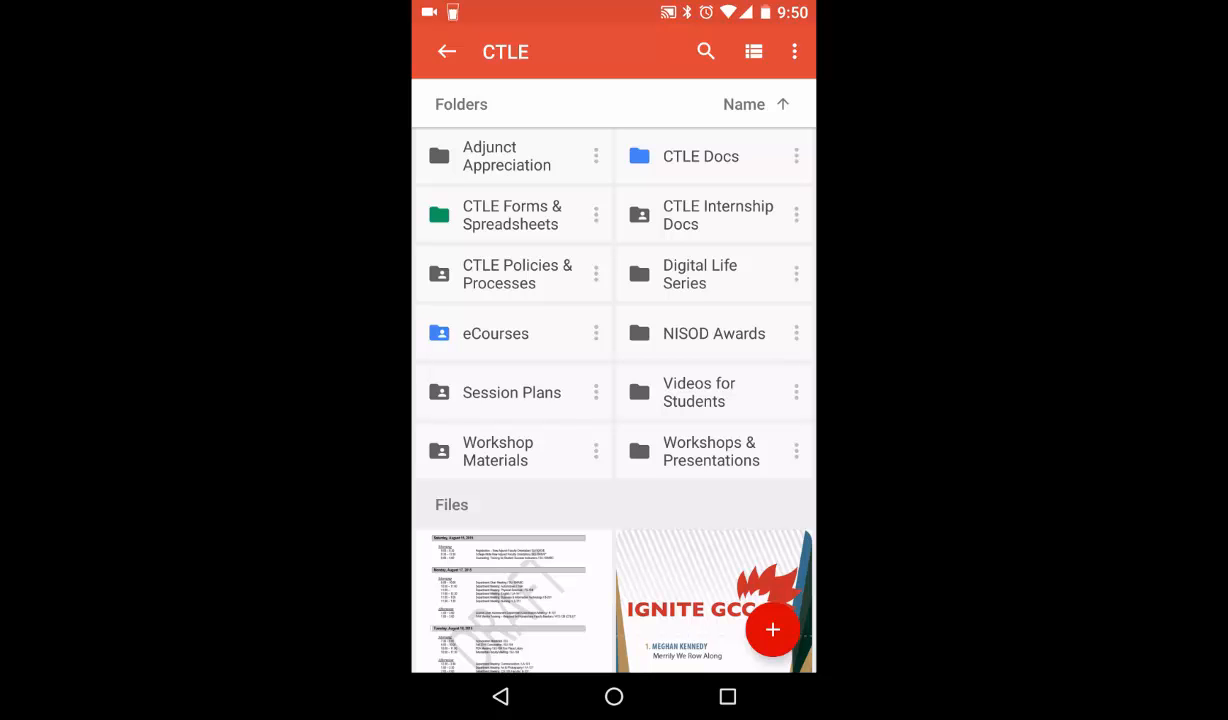
{"action": "scroll", "coordinate": [614, 400], "scroll_direction": "down", "scroll_amount": 5}
{"action": "scroll", "coordinate": [614, 400], "scroll_direction": "up", "scroll_amount": 2}
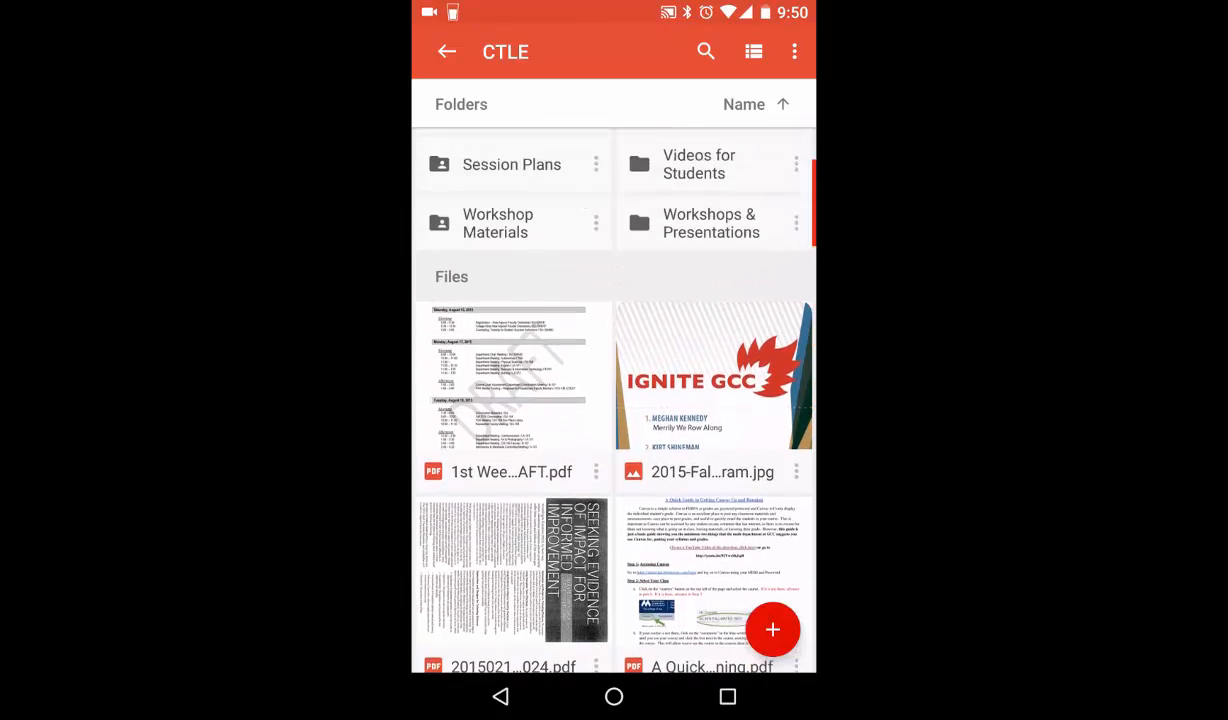
{"action": "scroll", "coordinate": [614, 400], "scroll_direction": "up", "scroll_amount": 3}
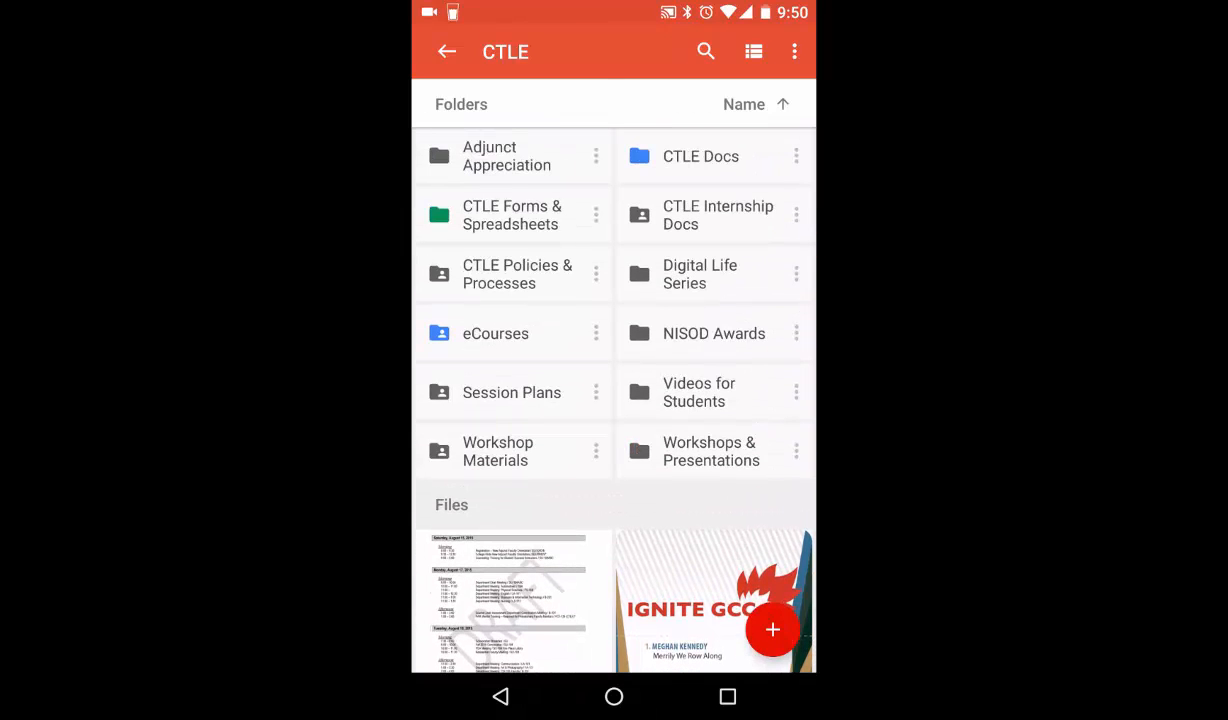
{"action": "scroll", "coordinate": [614, 400], "scroll_direction": "down", "scroll_amount": 5}
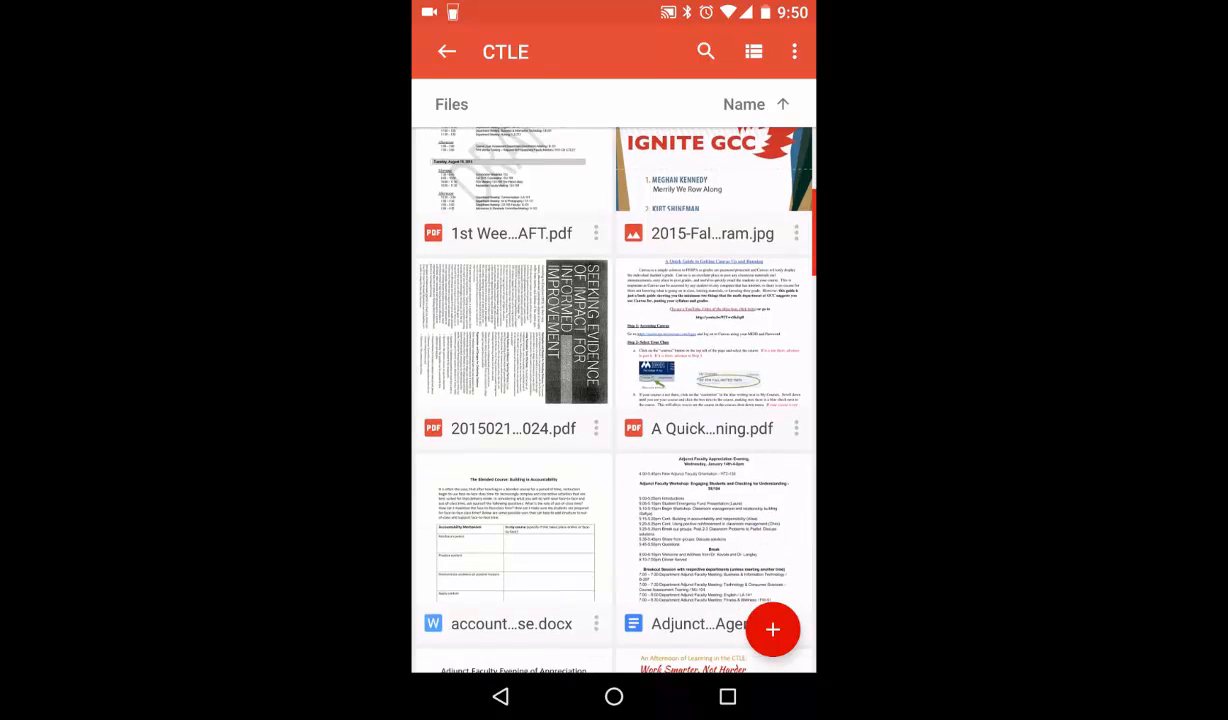
{"action": "scroll", "coordinate": [614, 400], "scroll_direction": "down", "scroll_amount": 3}
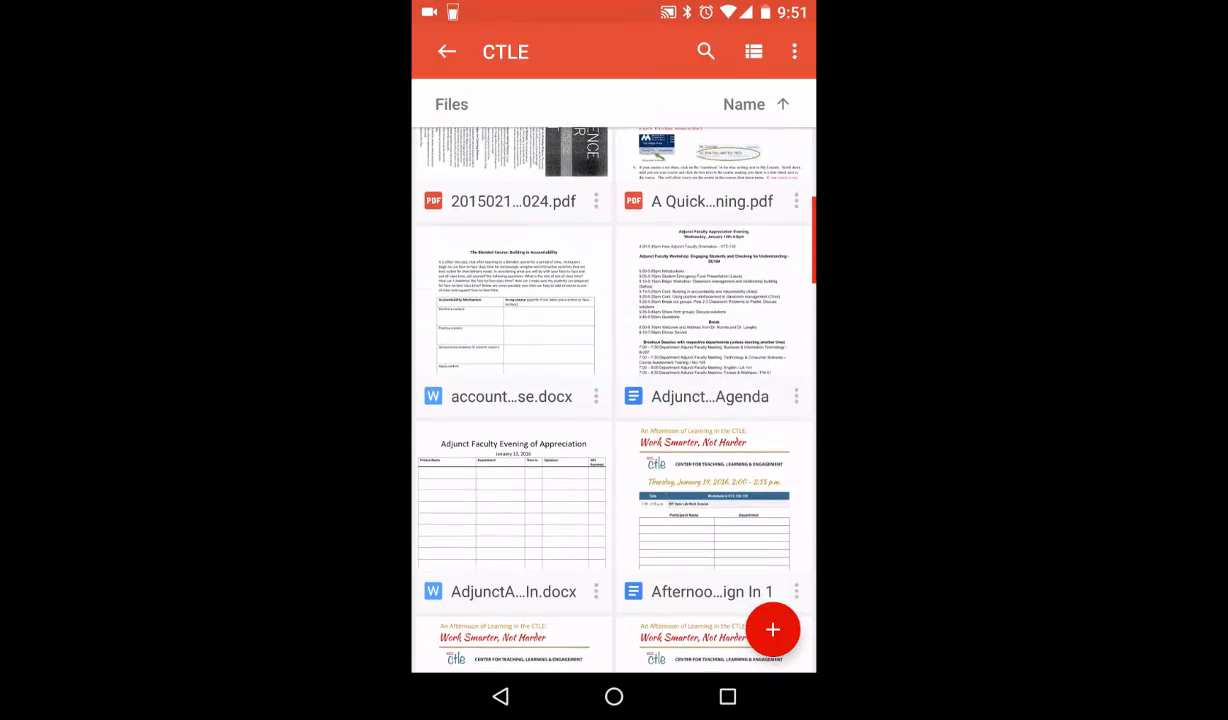
{"action": "scroll", "coordinate": [614, 400], "scroll_direction": "down", "scroll_amount": 2}
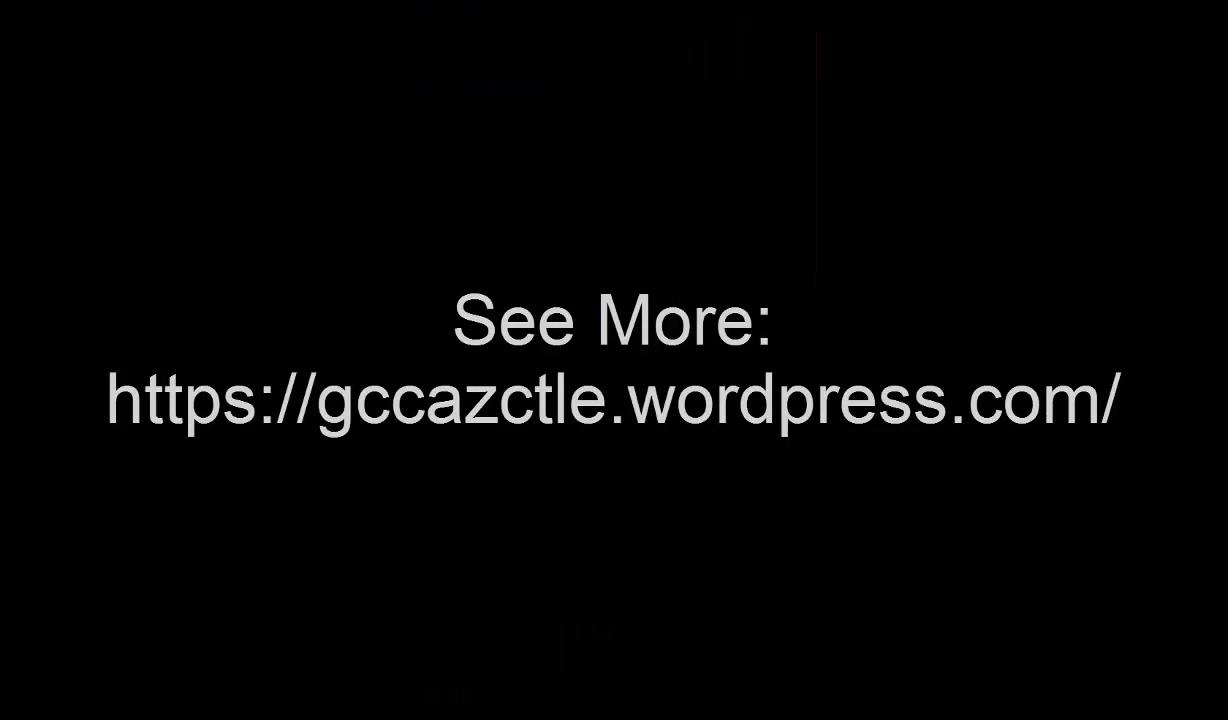